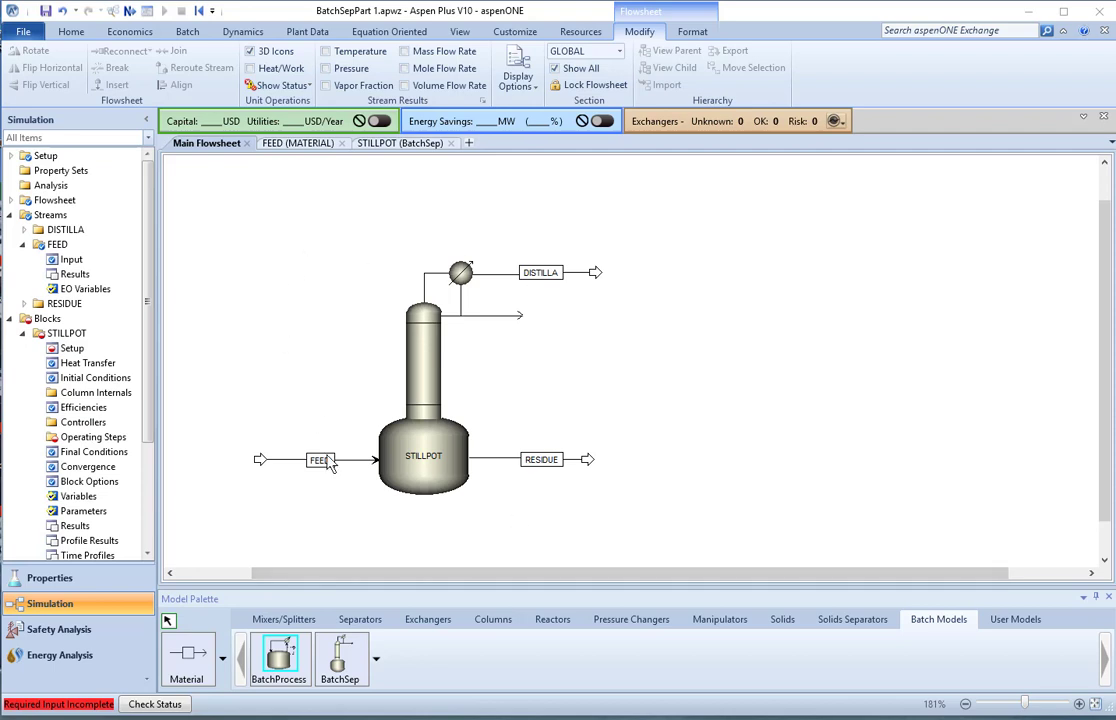
Step: Set the STILLPOT column's initial condition to Total reflux and add a new operating step to the block
{"action": "double_click", "coordinate": [408, 470]}
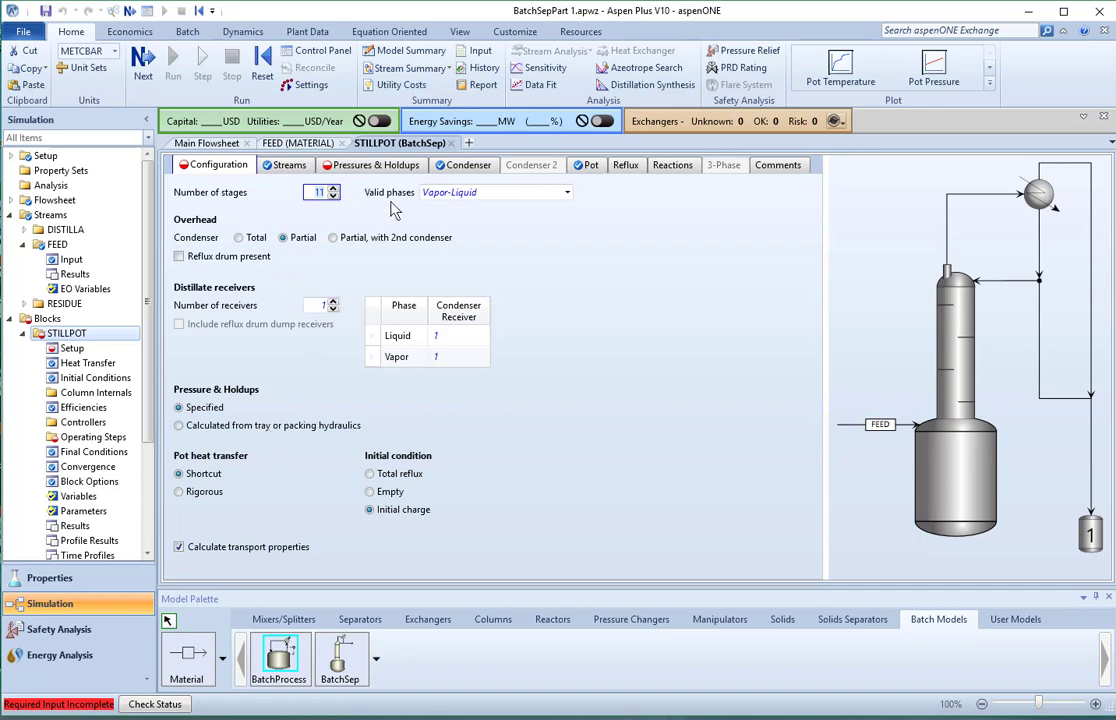
{"action": "left_click", "coordinate": [370, 476]}
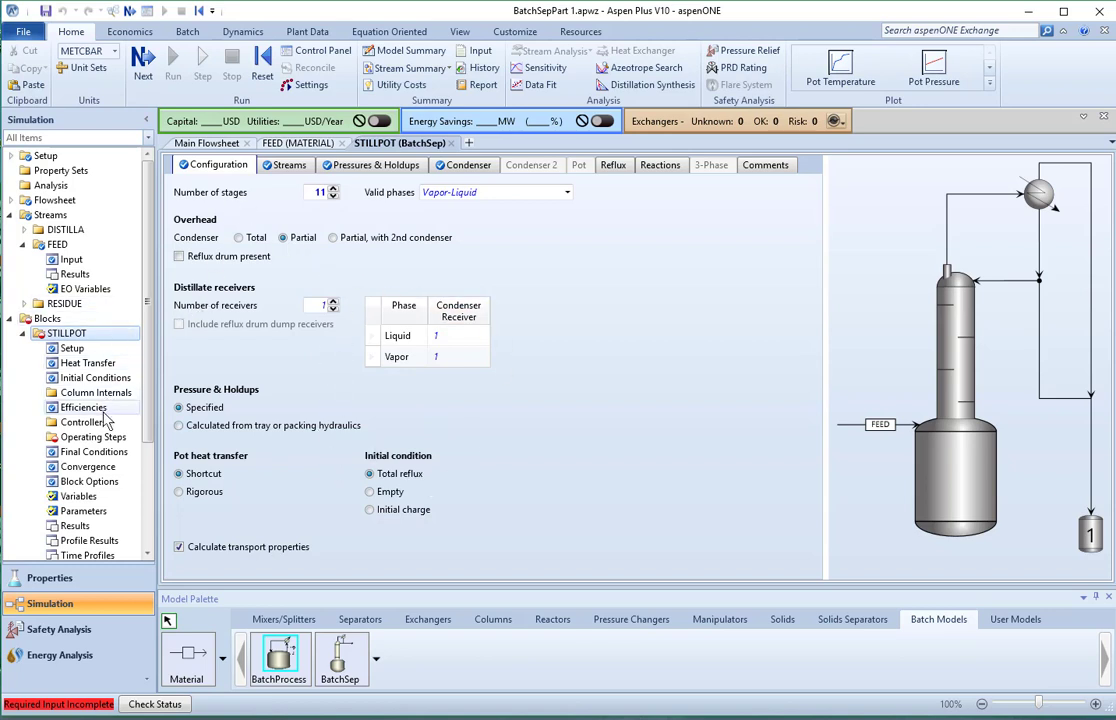
{"action": "left_click", "coordinate": [90, 440]}
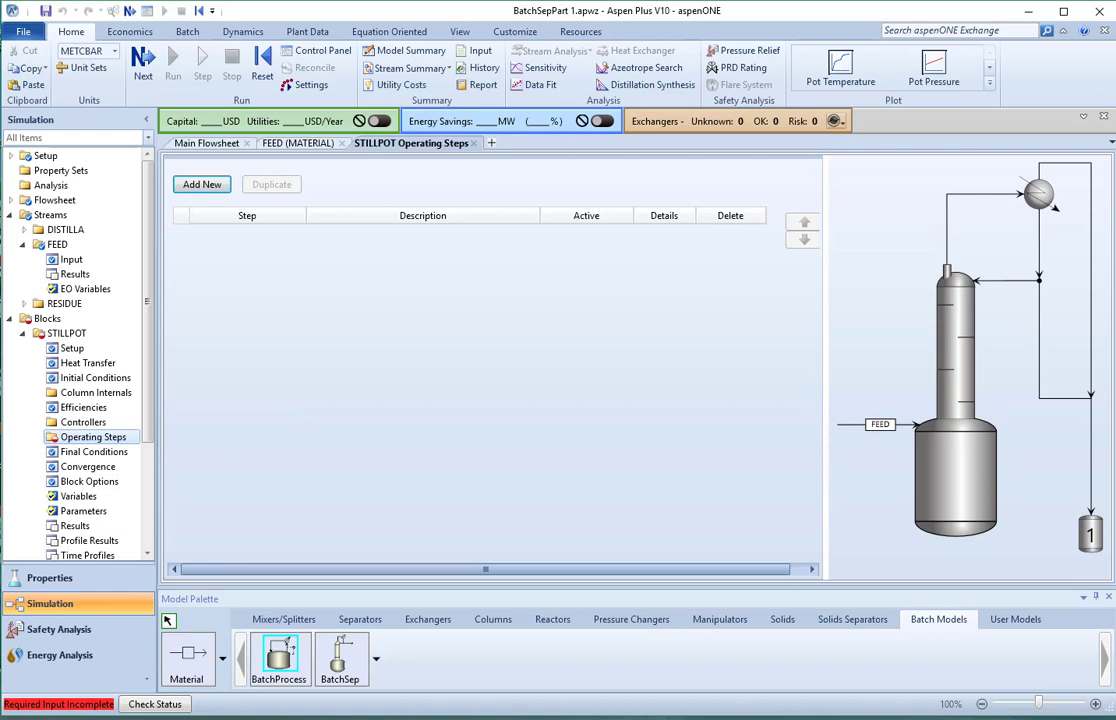
{"action": "left_click", "coordinate": [202, 185]}
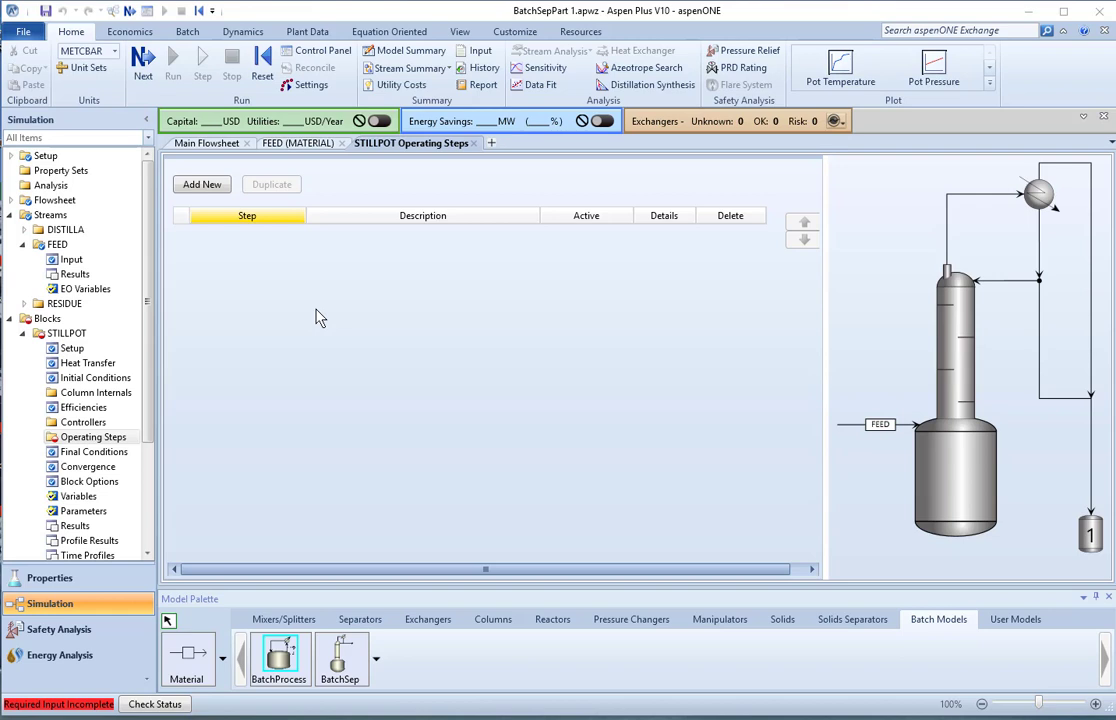
{"action": "left_click", "coordinate": [211, 189]}
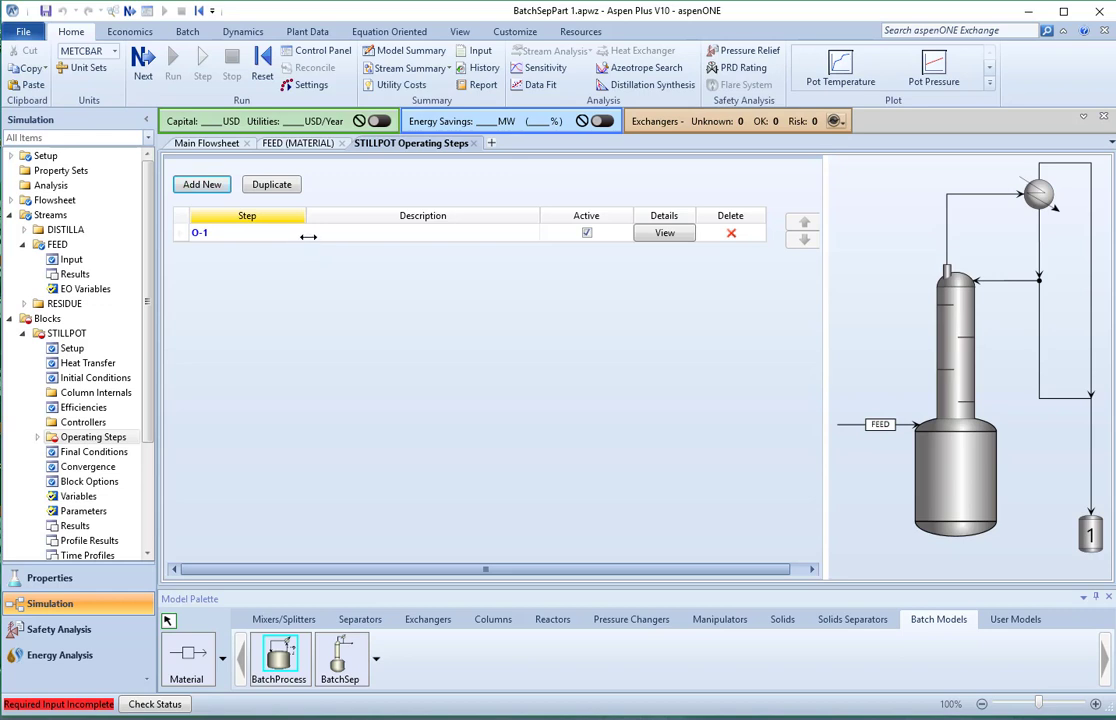
Step: In operating step O-1, add an operating change that sets the reflux splitter's Reflux ratio to 100000
{"action": "left_click", "coordinate": [647, 236]}
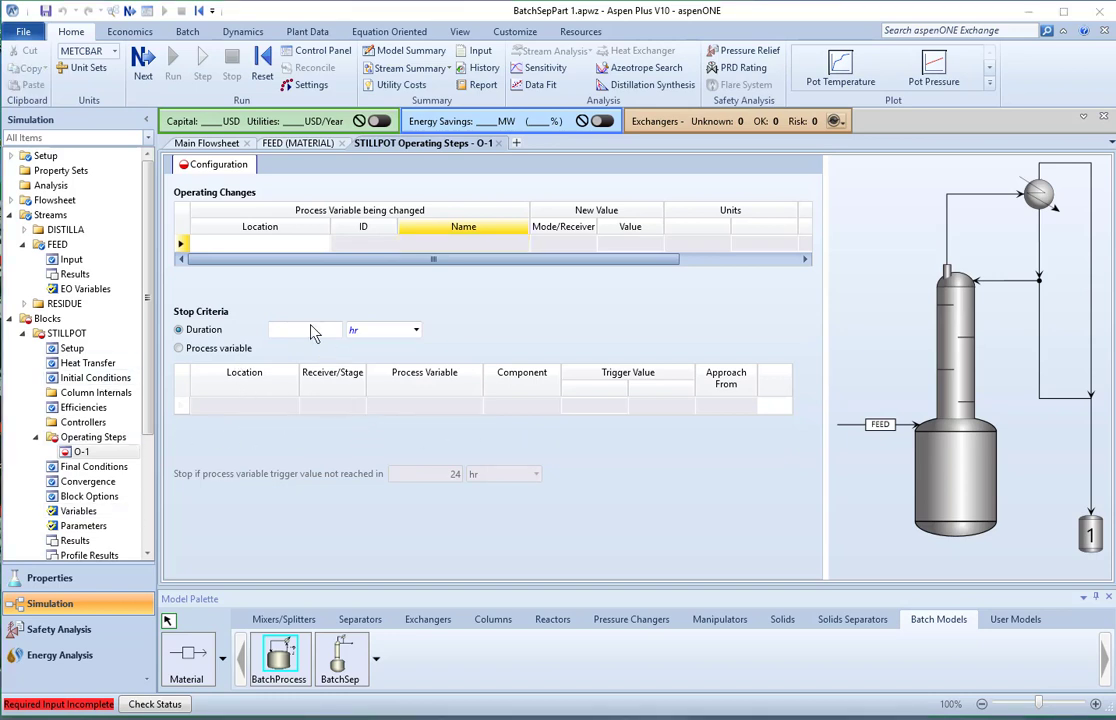
{"action": "left_click", "coordinate": [279, 244]}
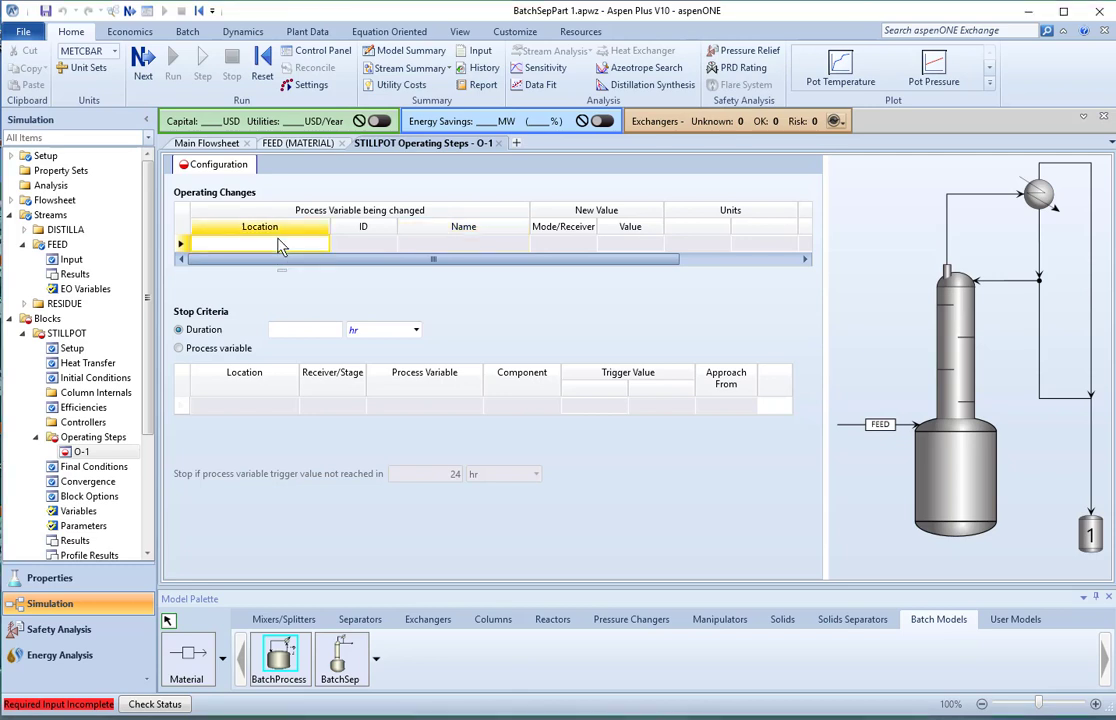
{"action": "left_click", "coordinate": [323, 245]}
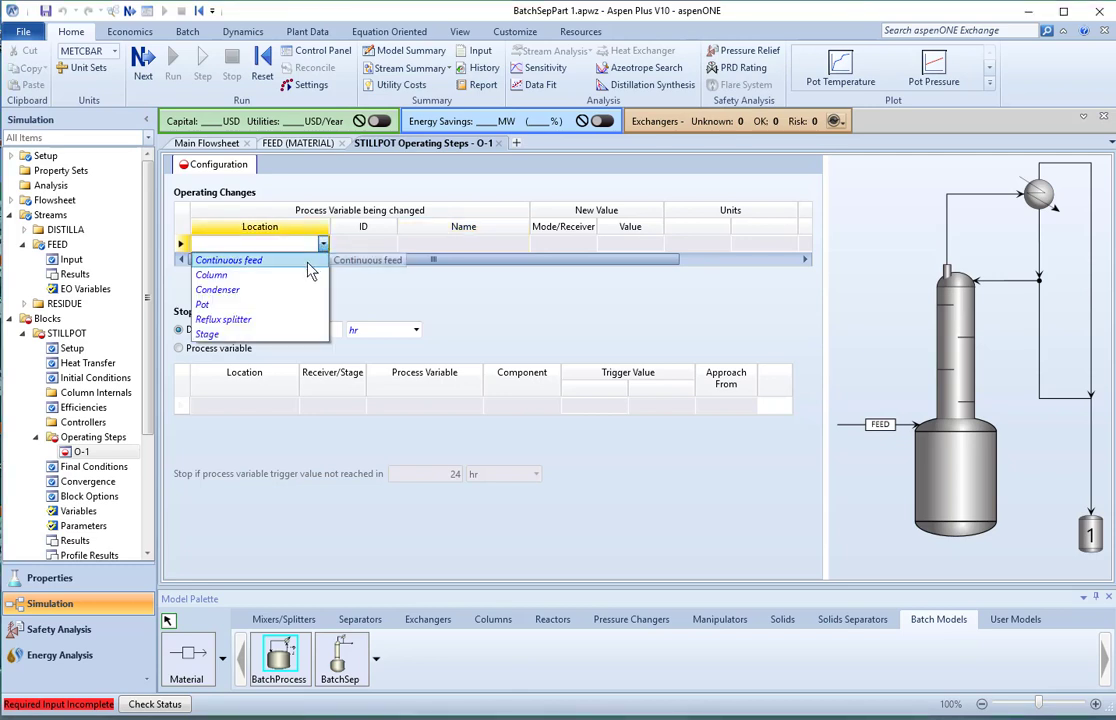
{"action": "left_click", "coordinate": [277, 321]}
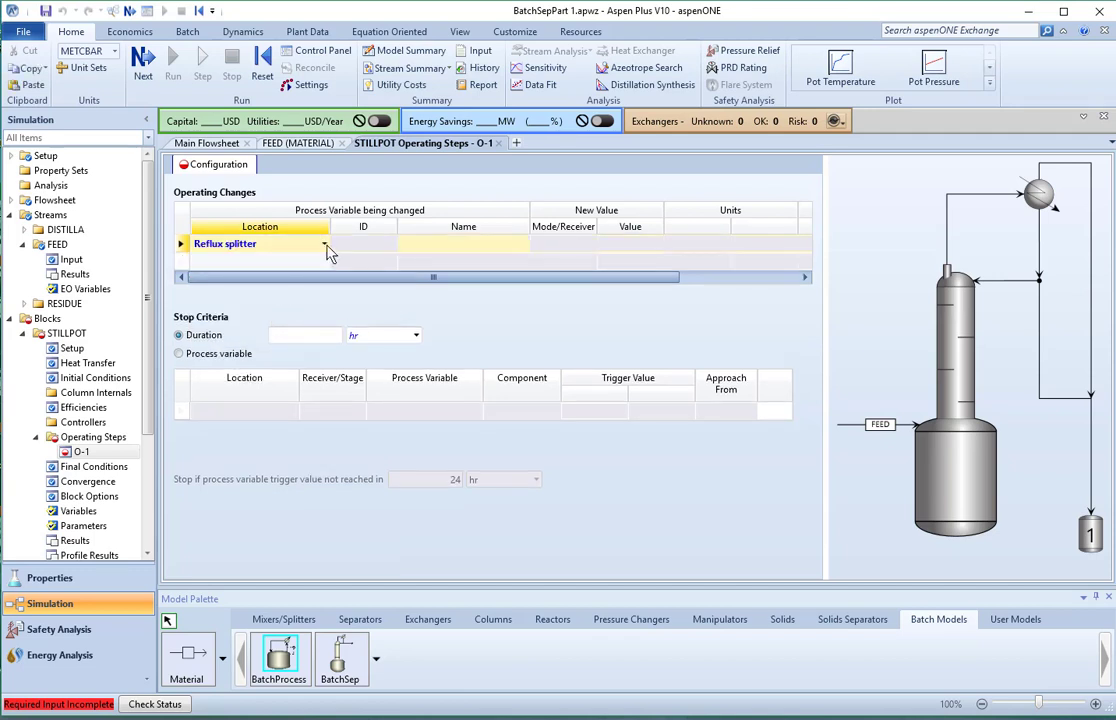
{"action": "left_click", "coordinate": [440, 249]}
{"action": "left_click", "coordinate": [522, 246]}
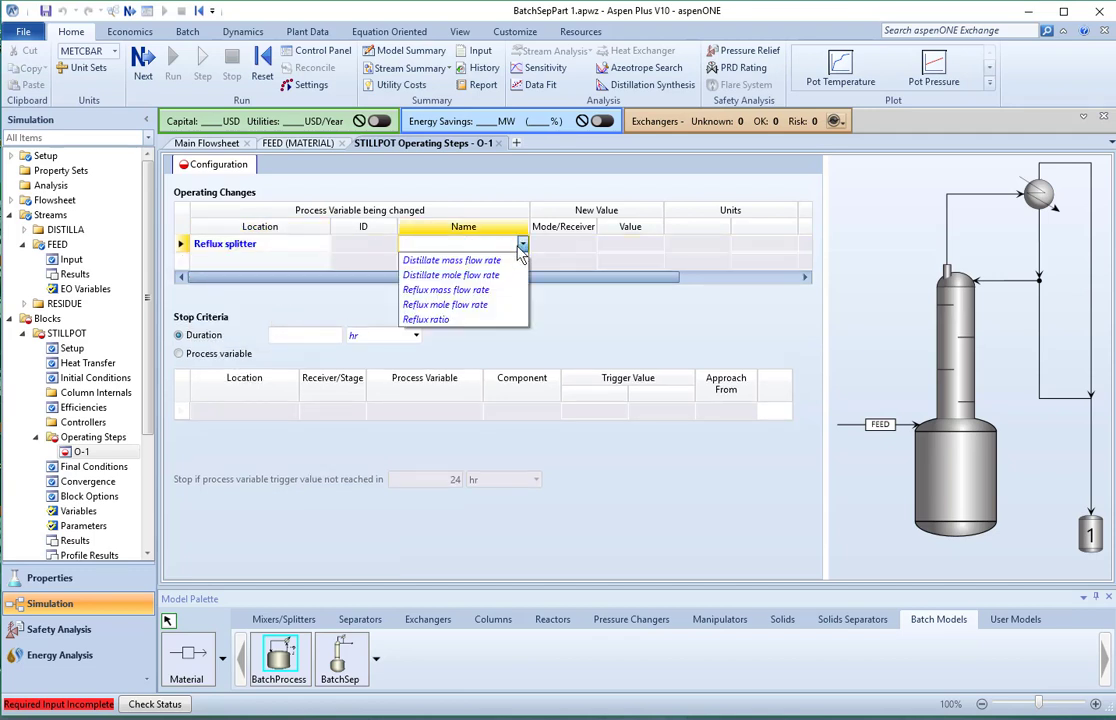
{"action": "left_click", "coordinate": [481, 319]}
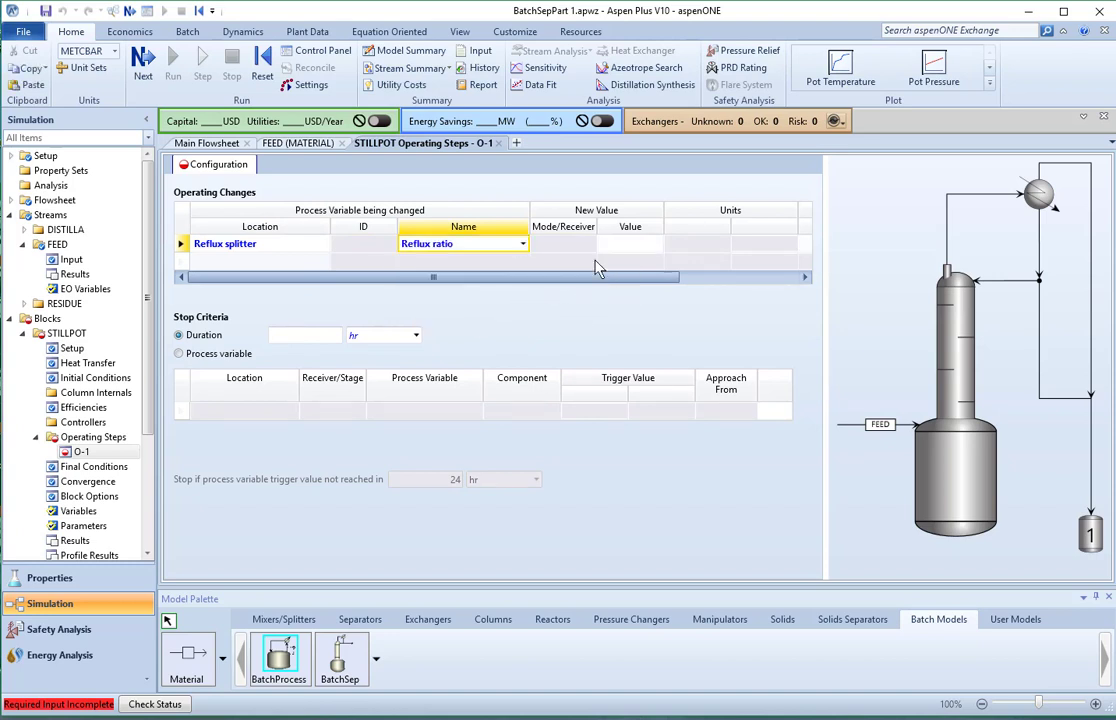
{"action": "left_click", "coordinate": [611, 251]}
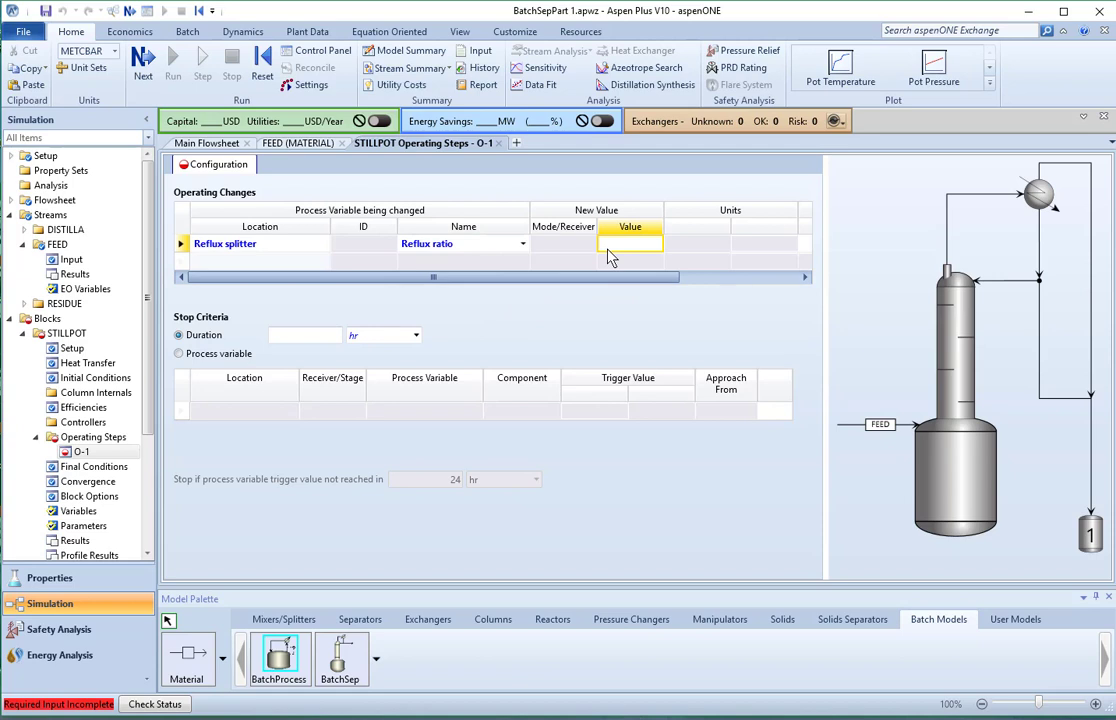
{"action": "type", "text": "100000"}
{"action": "key", "text": "Return"}
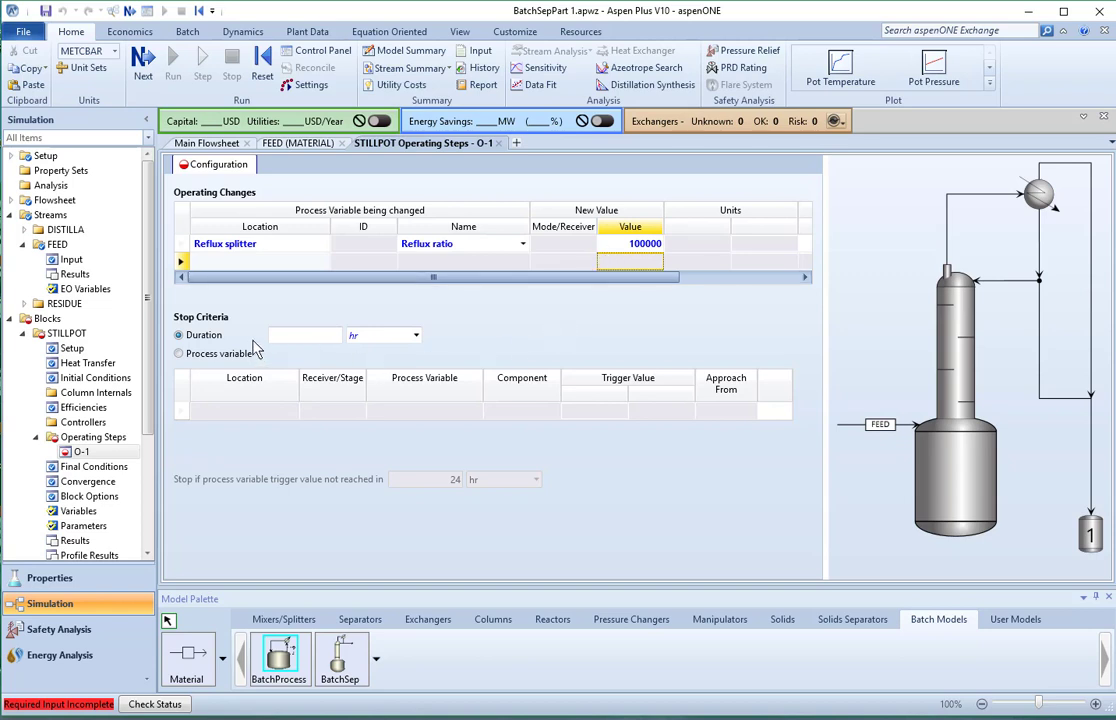
Step: Set the O-1 stop criterion to a duration of 0.5 hr and close its form
{"action": "left_click", "coordinate": [336, 337]}
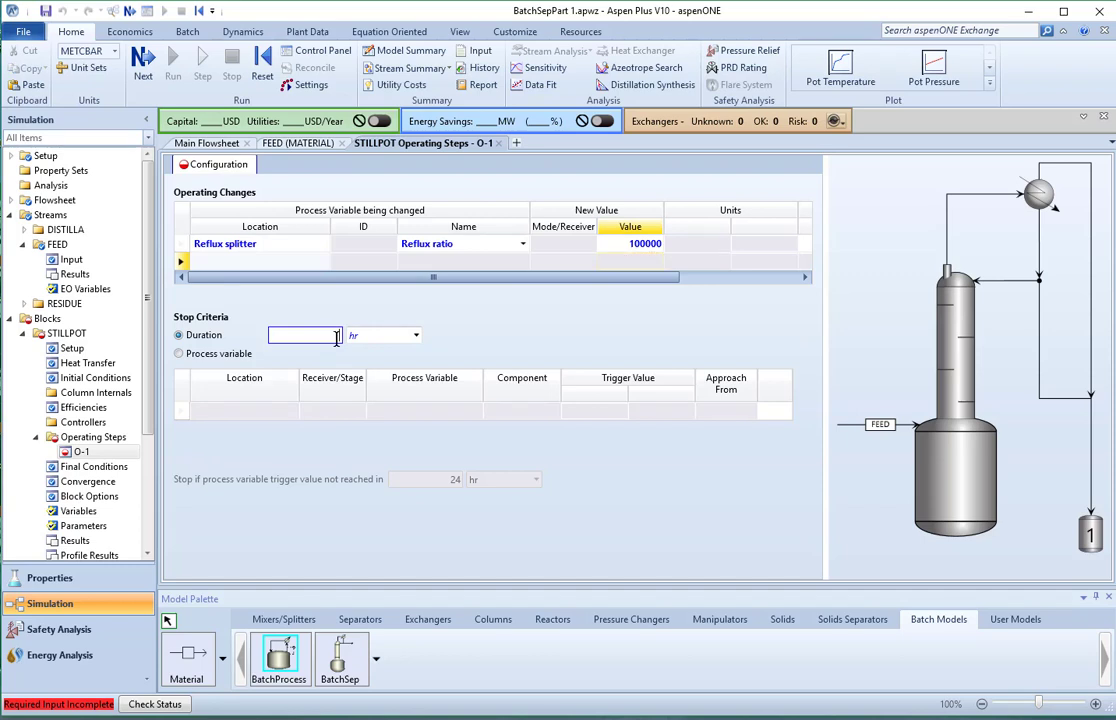
{"action": "type", "text": "0.5"}
{"action": "key", "text": "Return"}
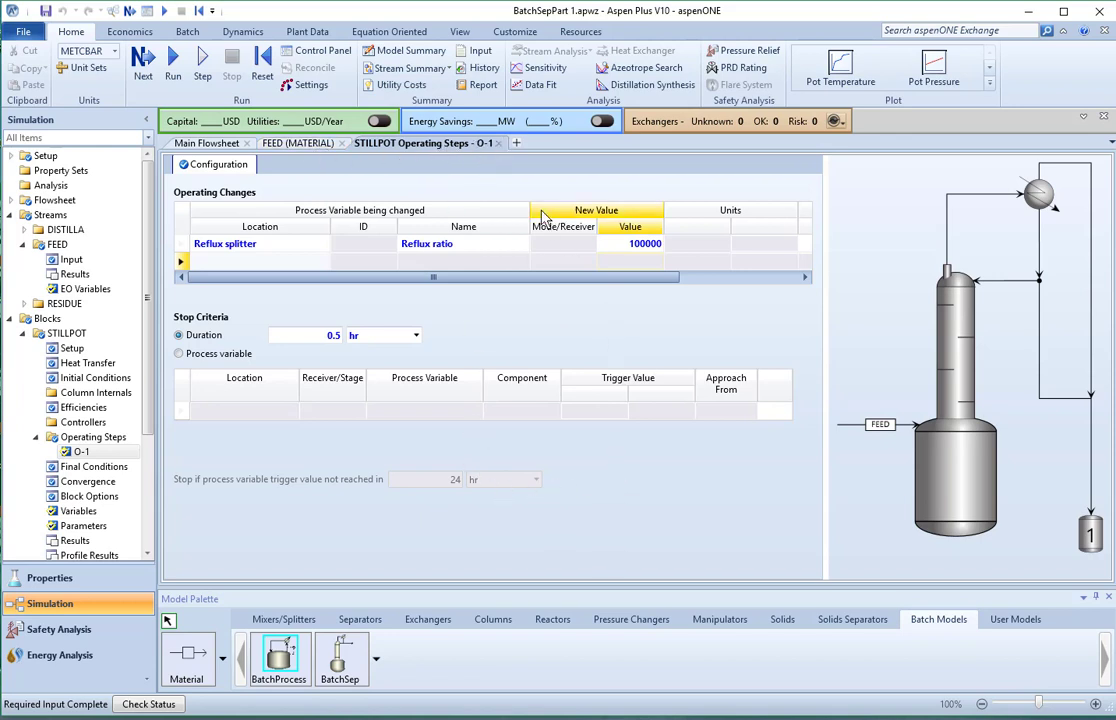
{"action": "key", "text": "ctrl+F4"}
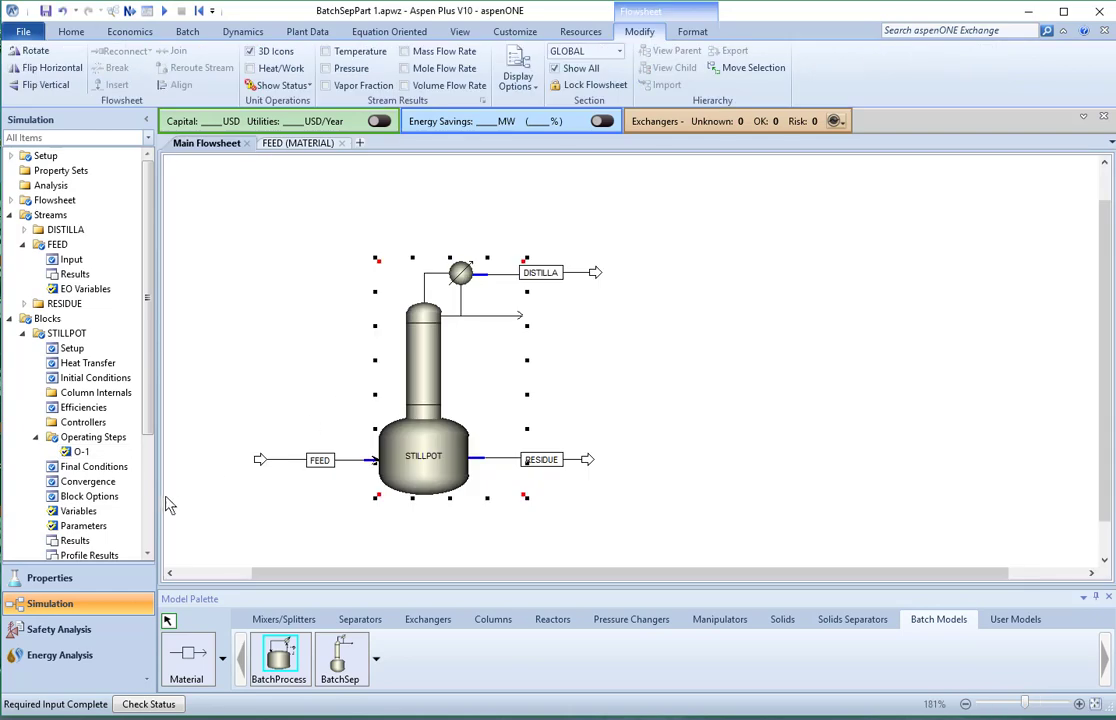
Step: In the STILLPOT operating steps list, give O-1 the description "Startup" and rename it STARTUP
{"action": "double_click", "coordinate": [85, 451]}
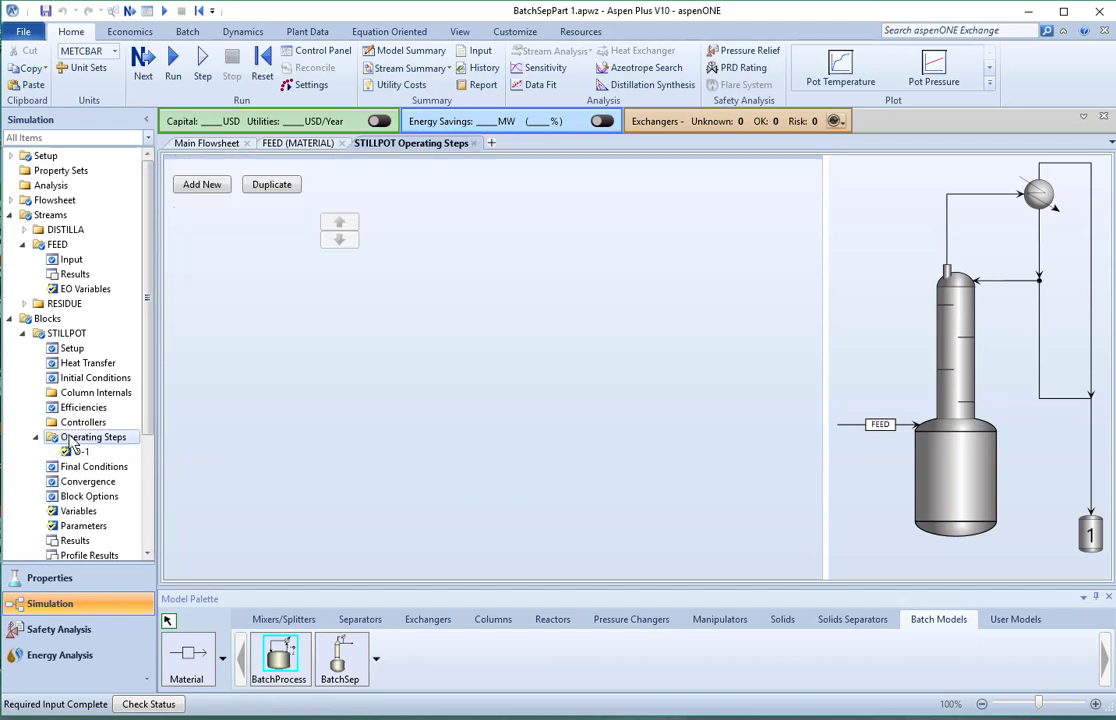
{"action": "left_click", "coordinate": [245, 235]}
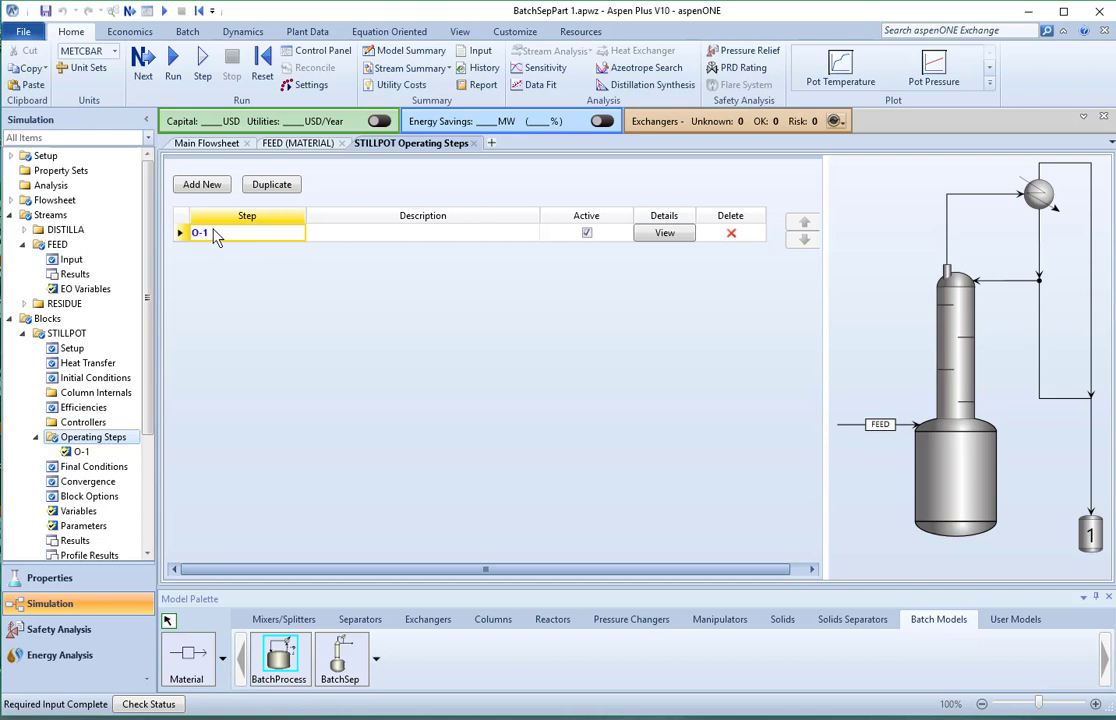
{"action": "left_click", "coordinate": [341, 236]}
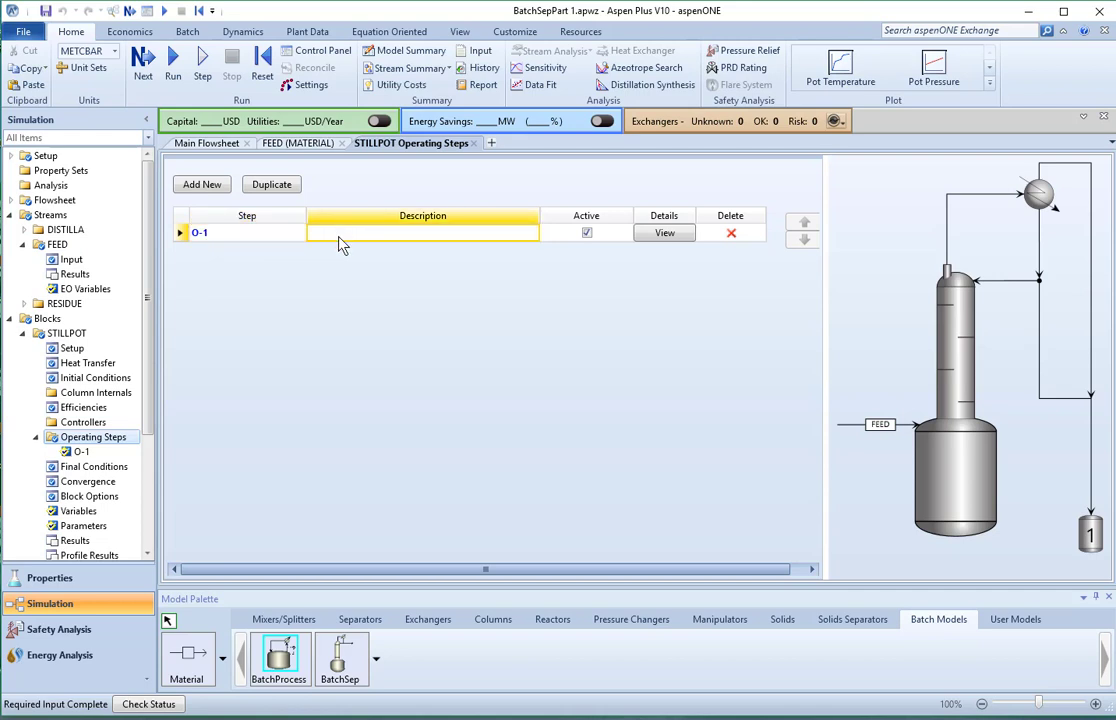
{"action": "type", "text": "Startup"}
{"action": "key", "text": "Return"}
{"action": "left_click", "coordinate": [237, 236]}
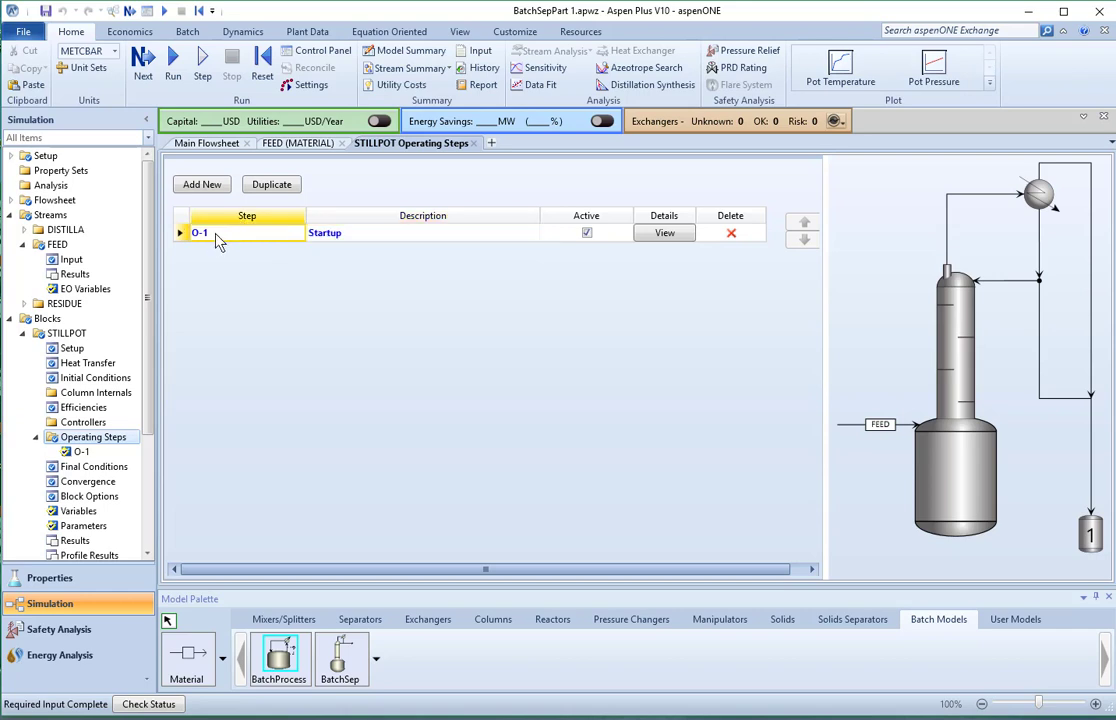
{"action": "type", "text": "STARTUP"}
{"action": "key", "text": "Return"}
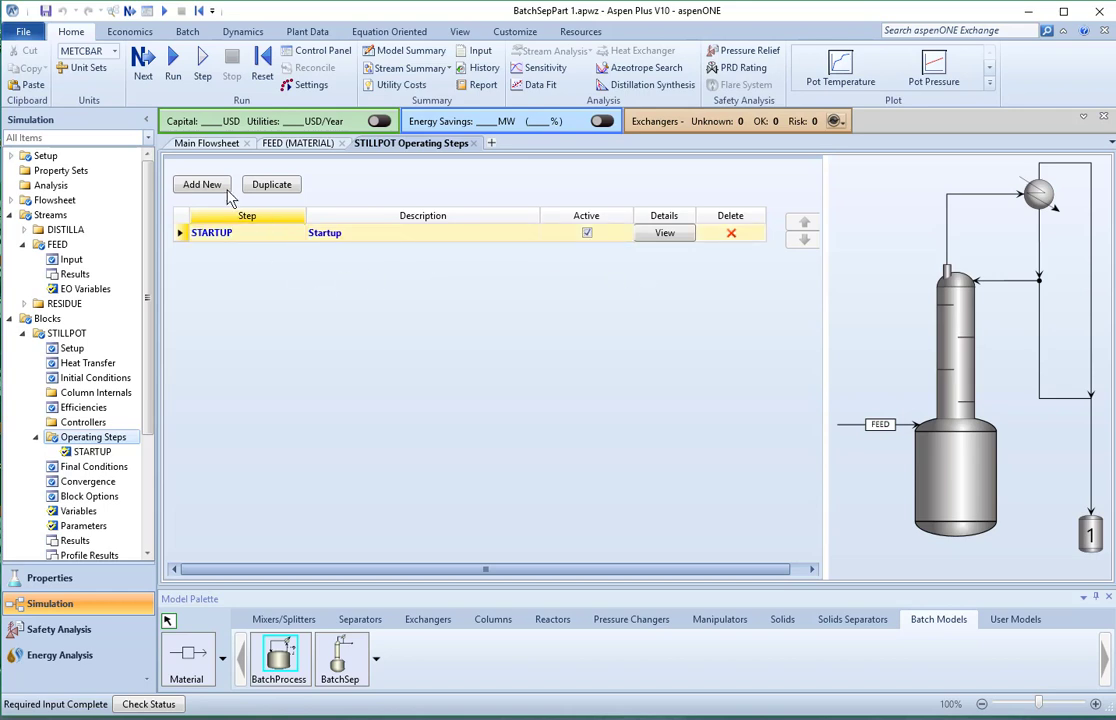
Step: Add a second operating step after STARTUP in the STILLPOT operating steps list
{"action": "left_click", "coordinate": [200, 185]}
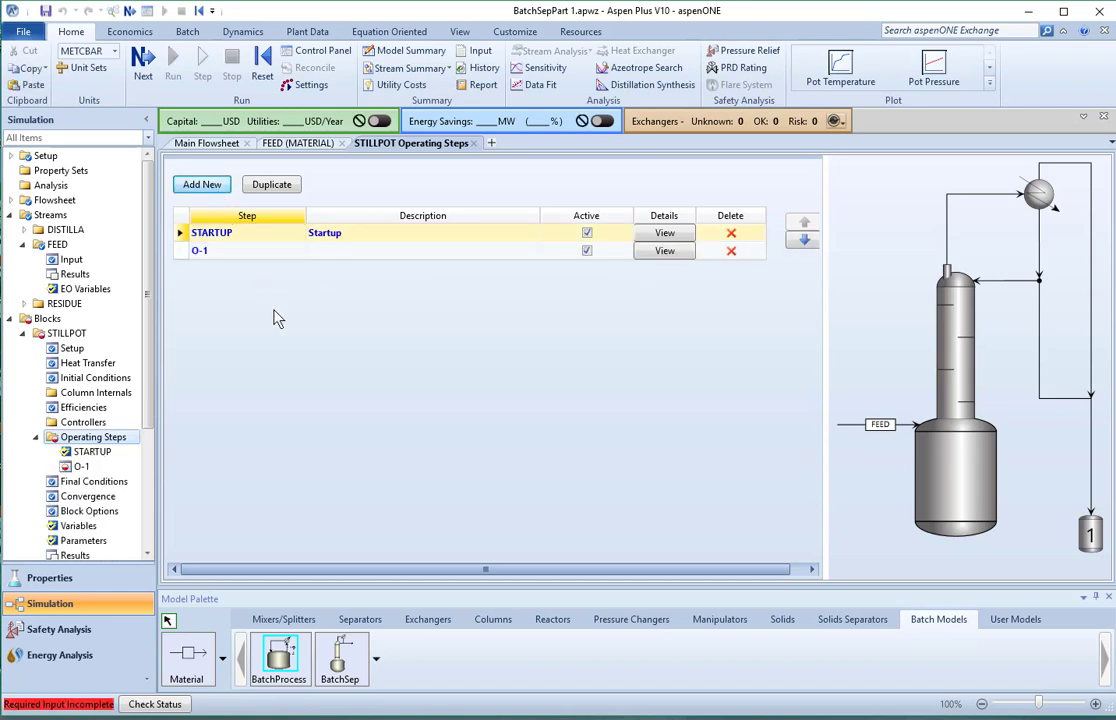
Step: Try to rename the second operating step as CREATEPRODU
{"action": "left_click", "coordinate": [241, 252]}
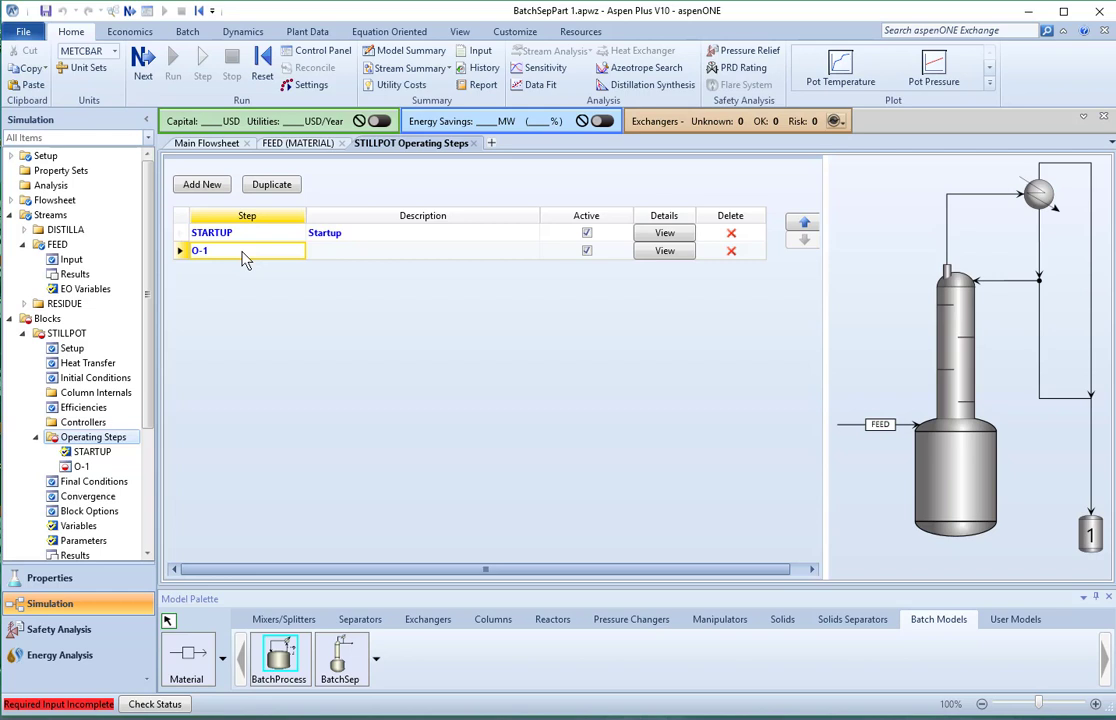
{"action": "type", "text": "CREATEPRODU"}
{"action": "key", "text": "Return"}
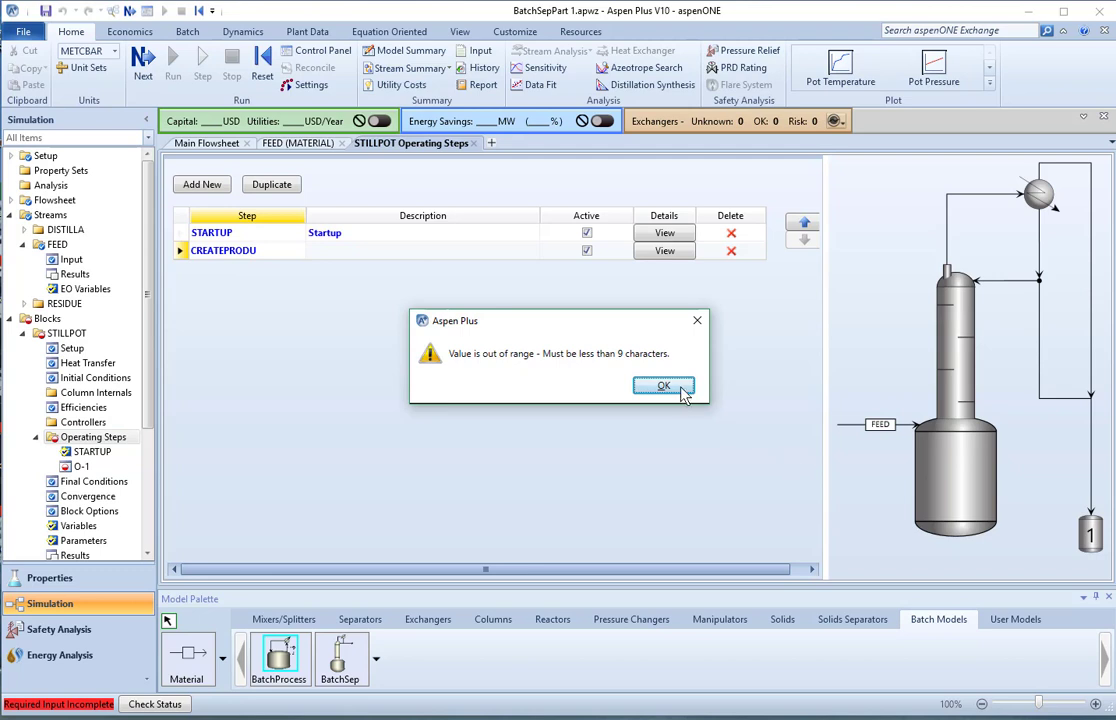
{"action": "left_click", "coordinate": [683, 389]}
{"action": "left_click", "coordinate": [419, 255]}
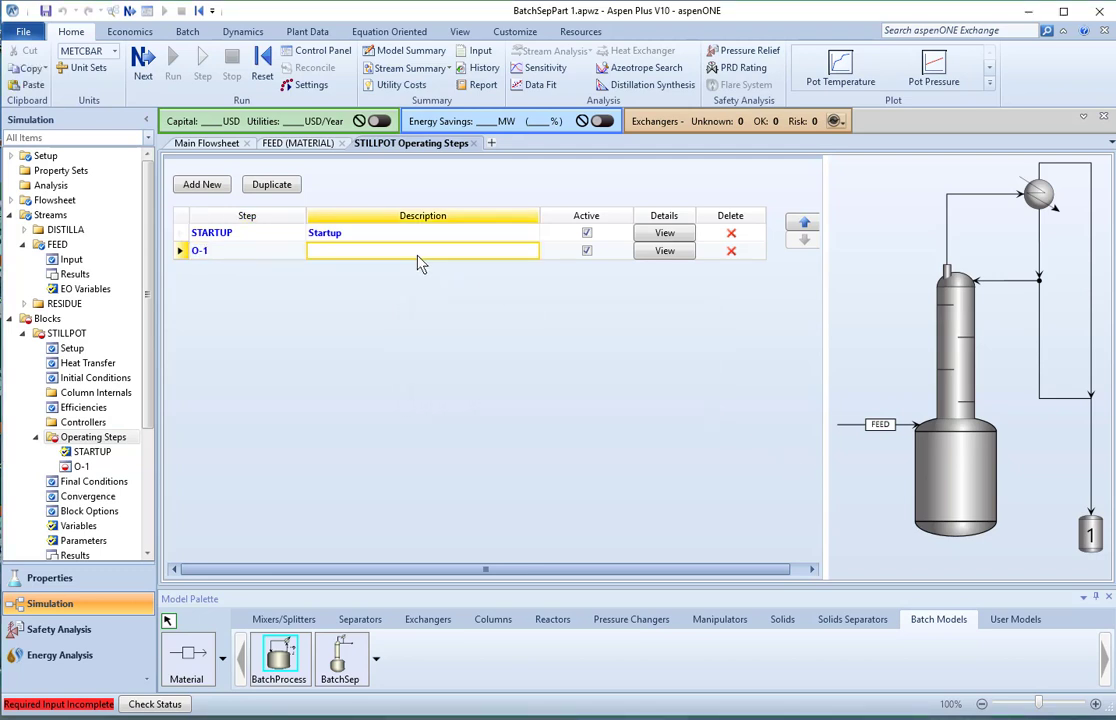
Step: Rename the second operating step PRODUCT and give it the description "Create Product with R = 3"
{"action": "left_click", "coordinate": [287, 255]}
{"action": "type", "text": "PRODUCT"}
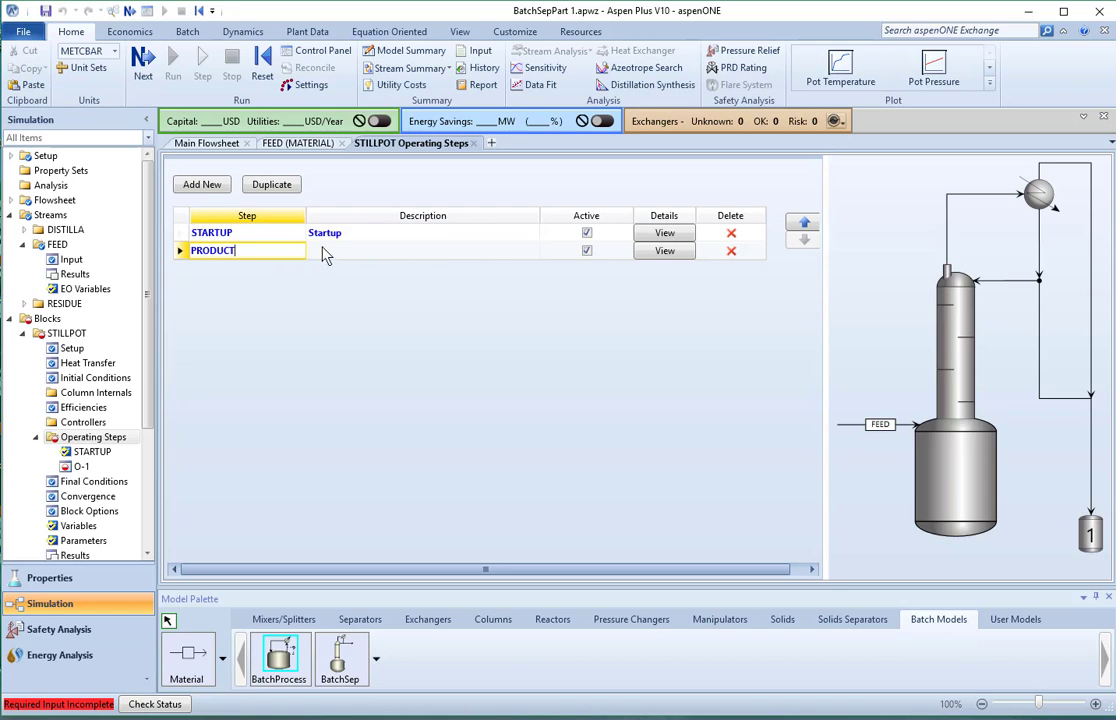
{"action": "key", "text": "Tab"}
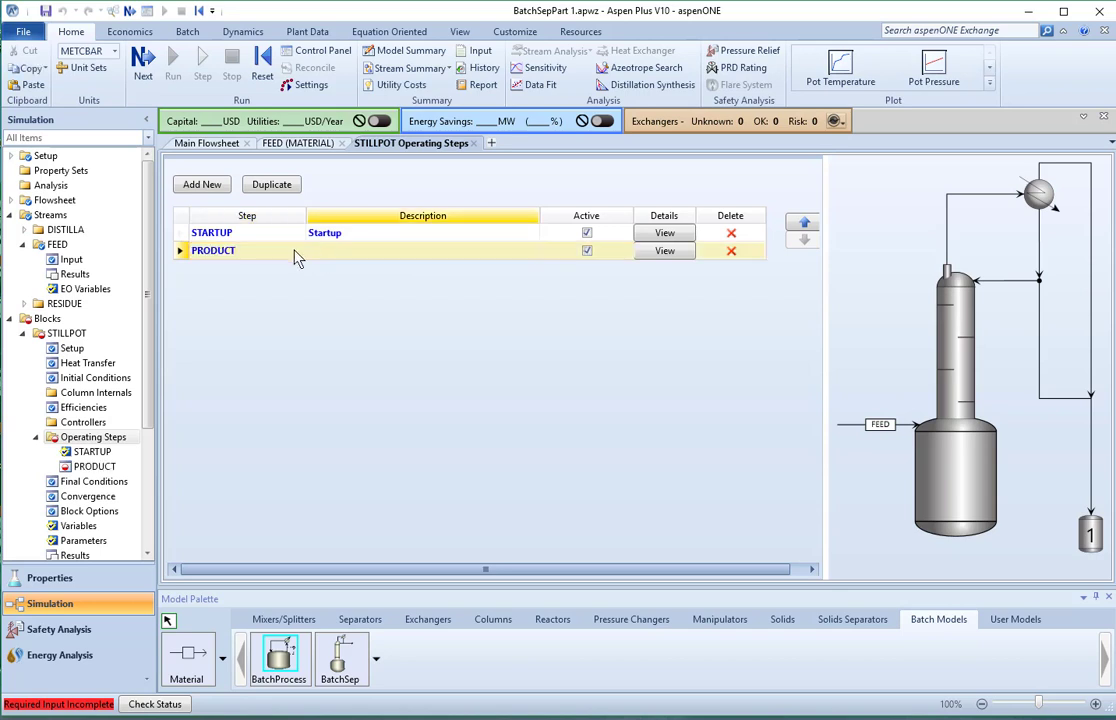
{"action": "left_click", "coordinate": [325, 253]}
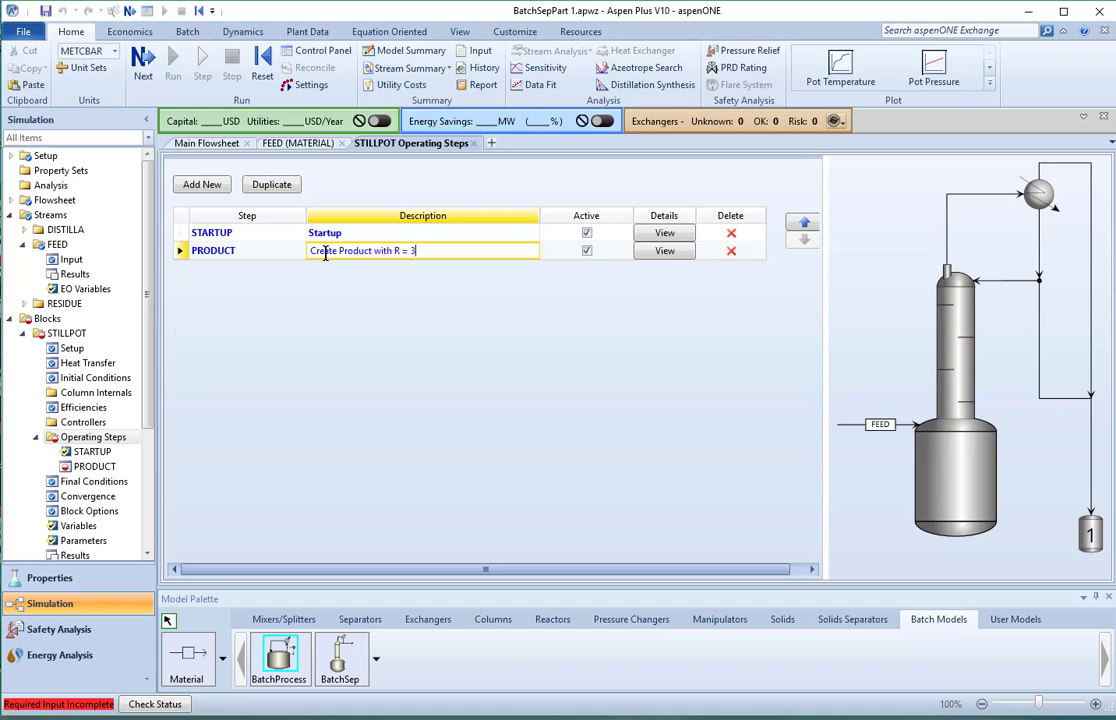
Step: In the PRODUCT operating step, add an operating change that sets the reflux splitter's Reflux ratio to 3
{"action": "left_click", "coordinate": [662, 252]}
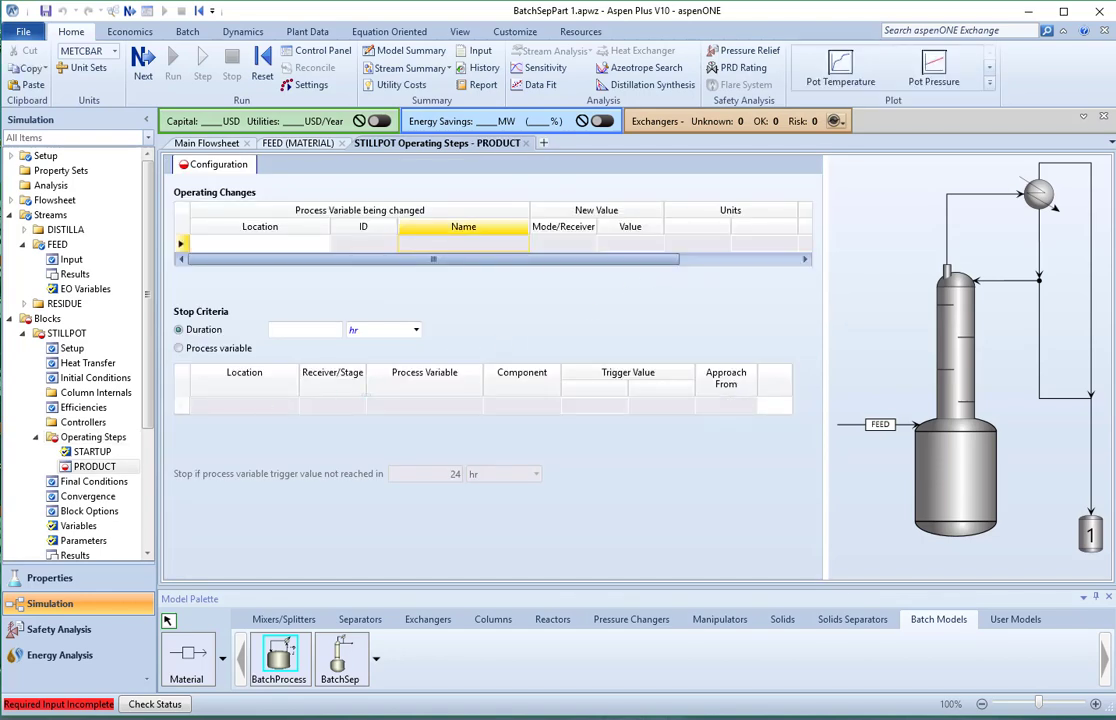
{"action": "left_click", "coordinate": [250, 243]}
{"action": "left_click", "coordinate": [323, 244]}
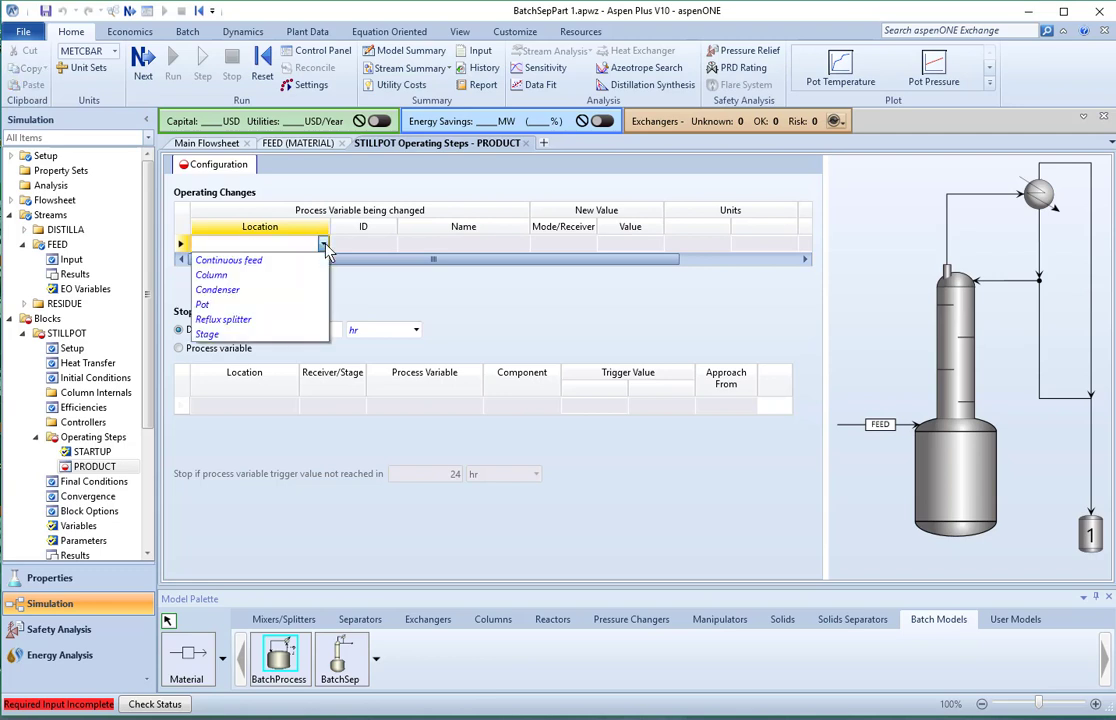
{"action": "left_click", "coordinate": [287, 318]}
{"action": "left_click", "coordinate": [480, 244]}
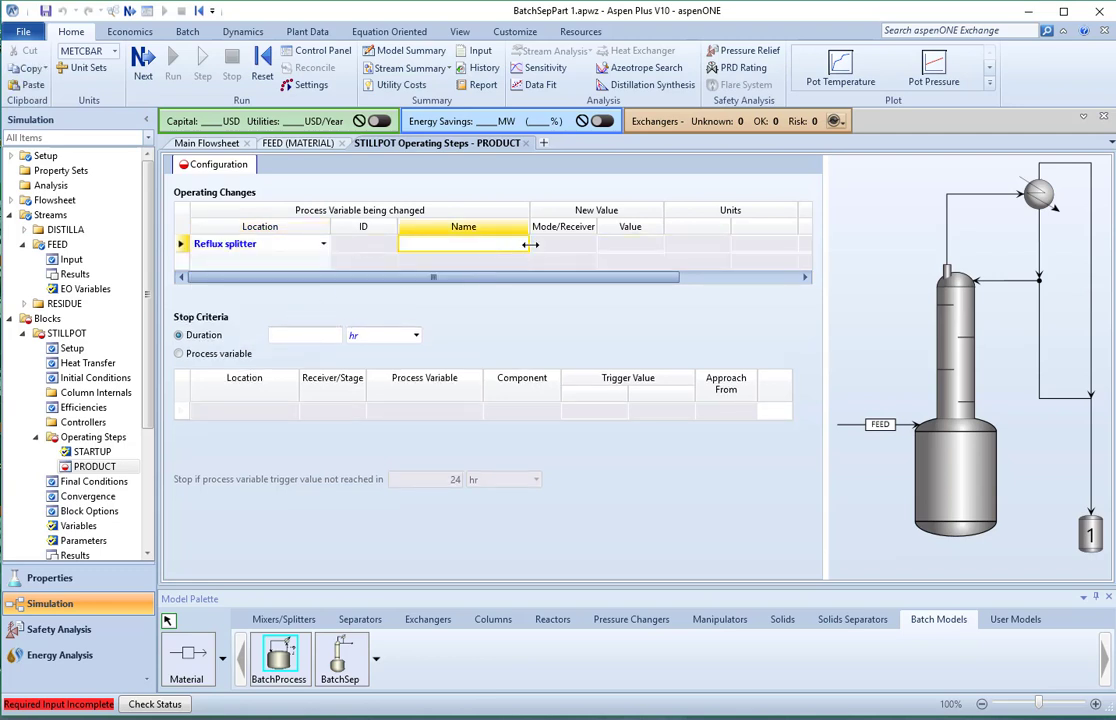
{"action": "left_click", "coordinate": [522, 244]}
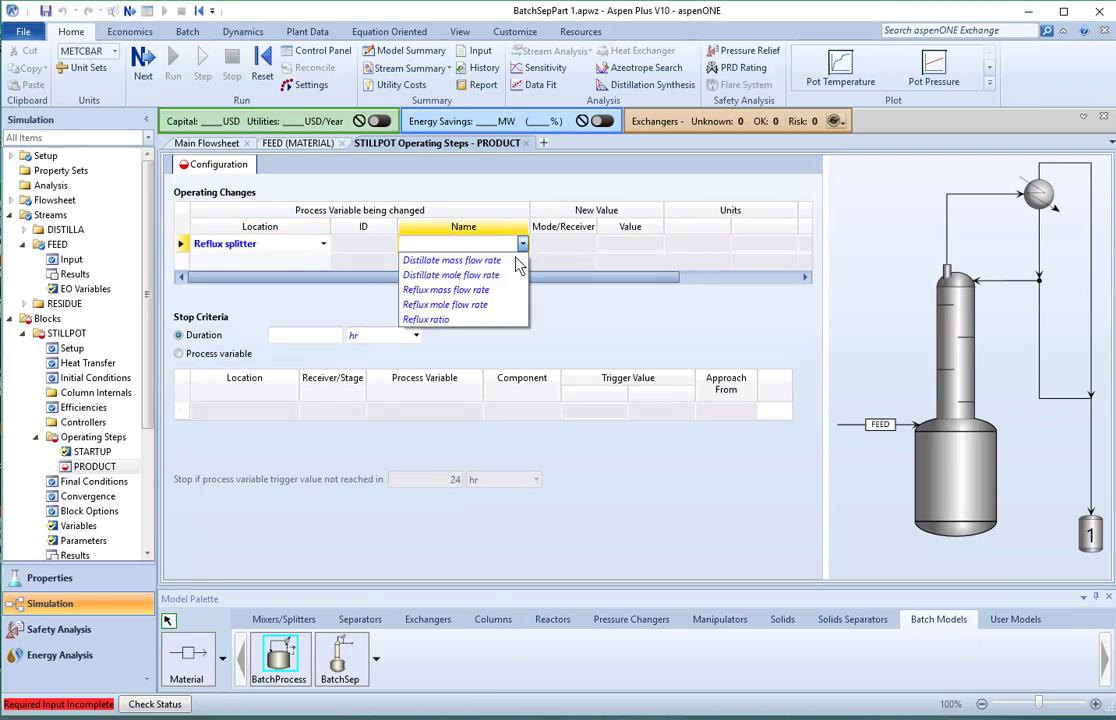
{"action": "left_click", "coordinate": [480, 317]}
{"action": "left_click", "coordinate": [614, 250]}
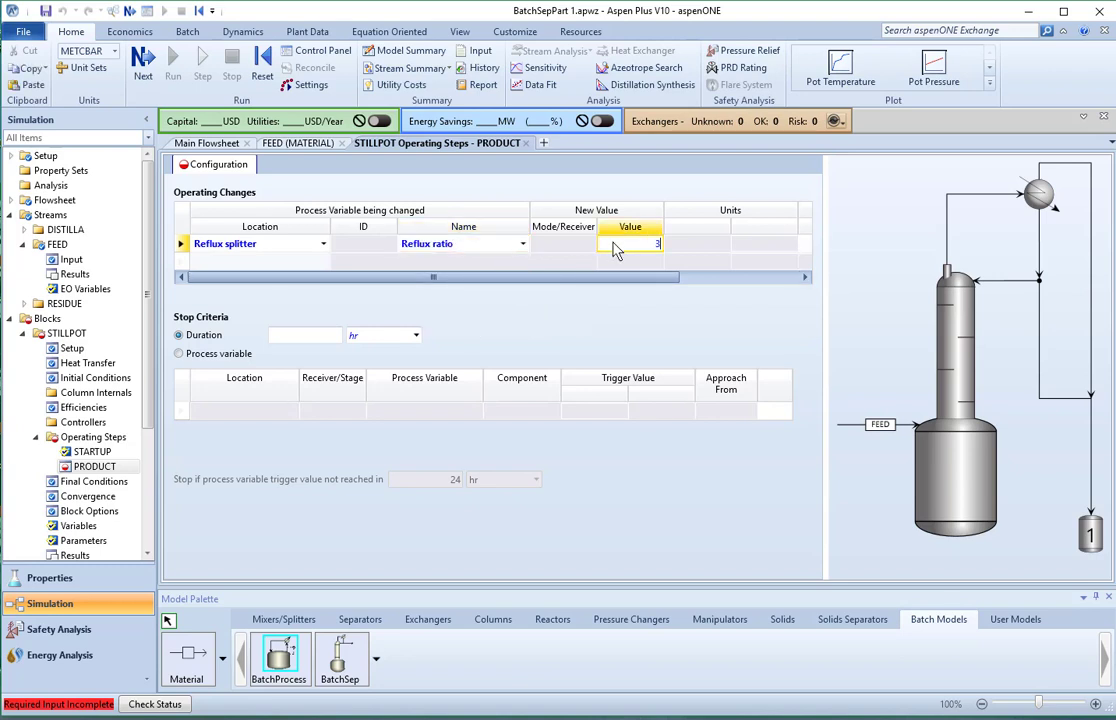
{"action": "left_click", "coordinate": [568, 316]}
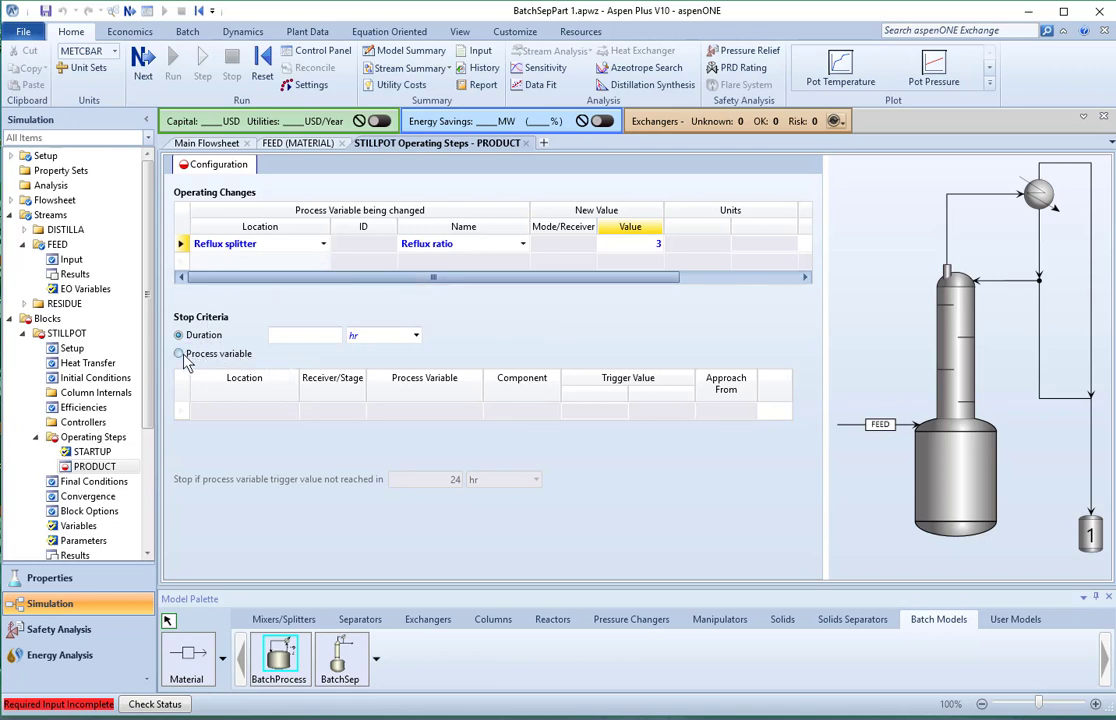
Step: Make the PRODUCT step stop on a process variable: the condenser's liquid mole fraction of BENZENE, with a trigger value of 0.1
{"action": "left_click", "coordinate": [184, 358]}
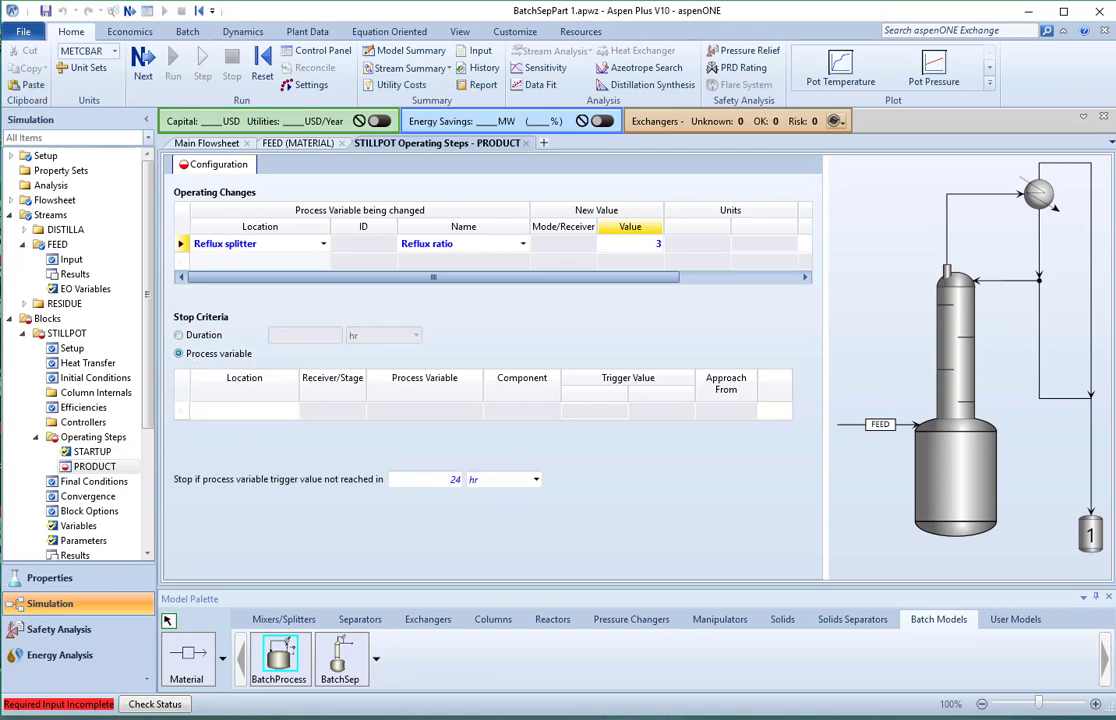
{"action": "left_click", "coordinate": [290, 412]}
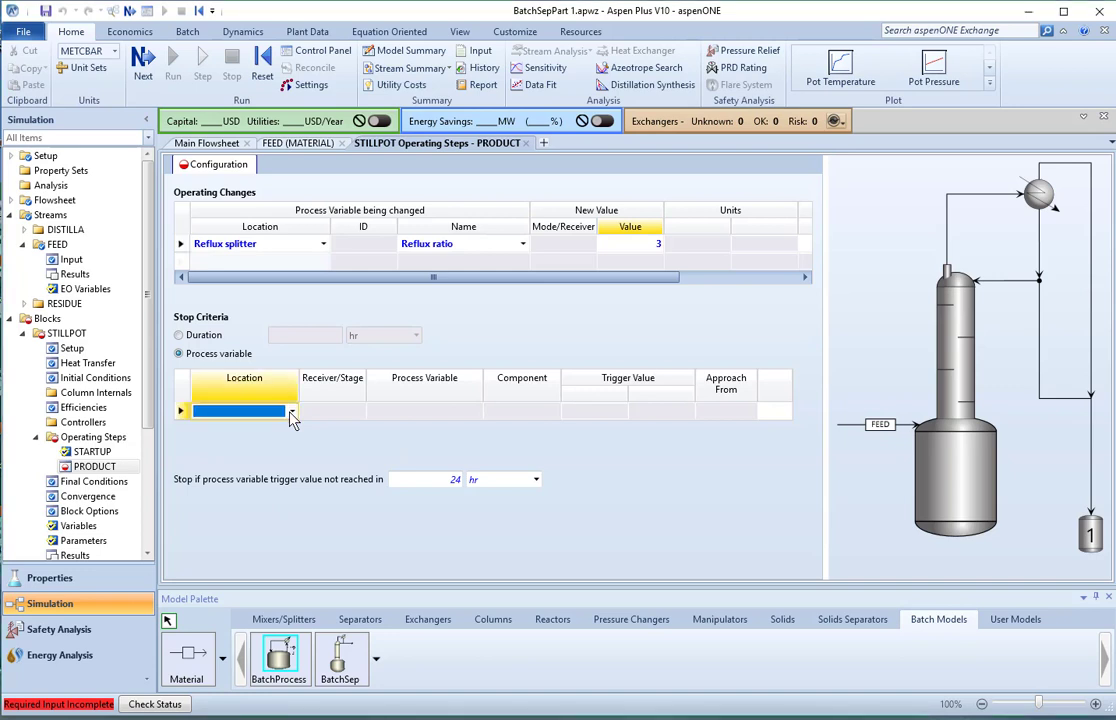
{"action": "left_click", "coordinate": [291, 411]}
{"action": "left_click", "coordinate": [272, 430]}
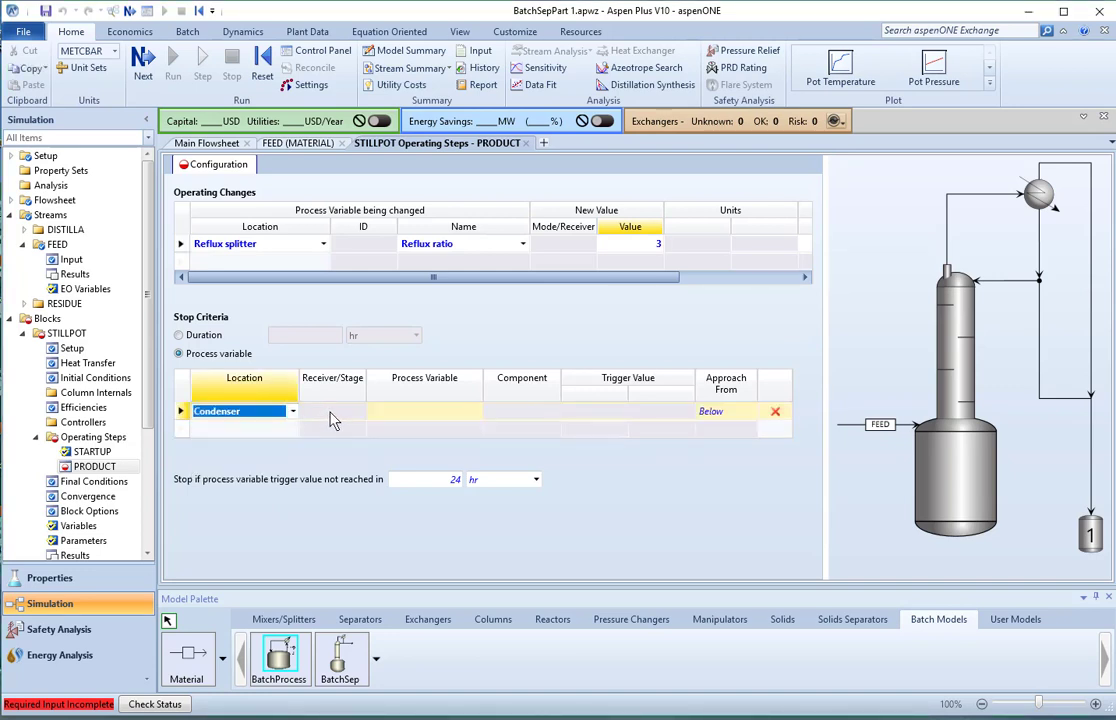
{"action": "left_click", "coordinate": [476, 412]}
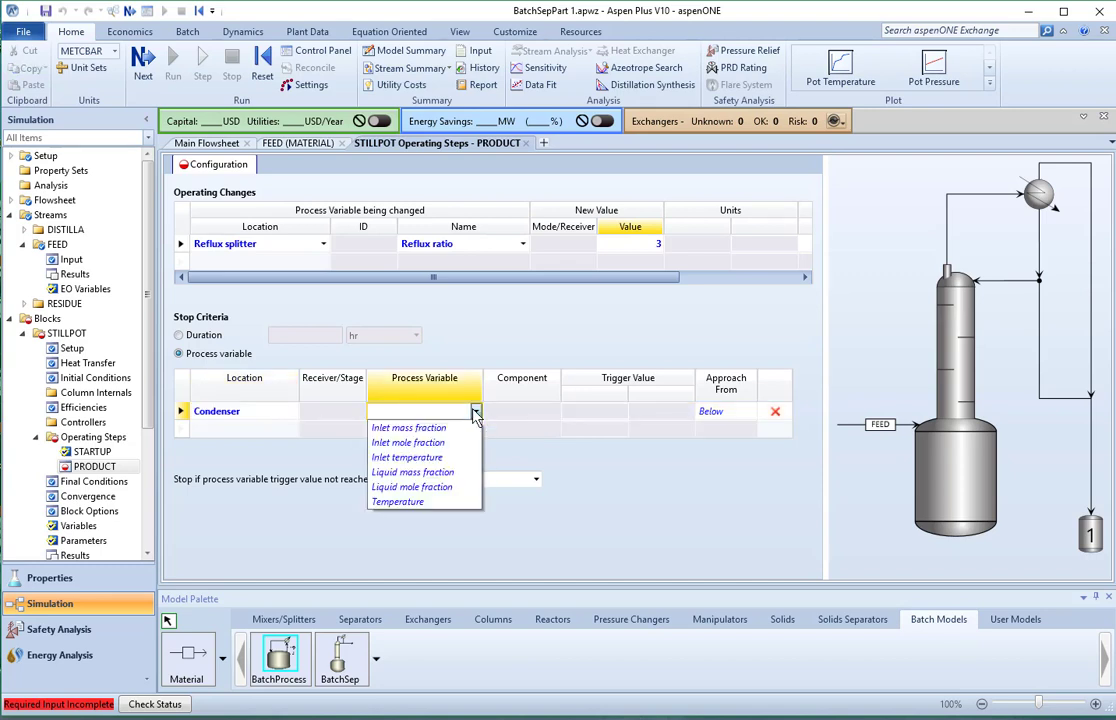
{"action": "left_click", "coordinate": [426, 488]}
{"action": "left_click", "coordinate": [552, 412]}
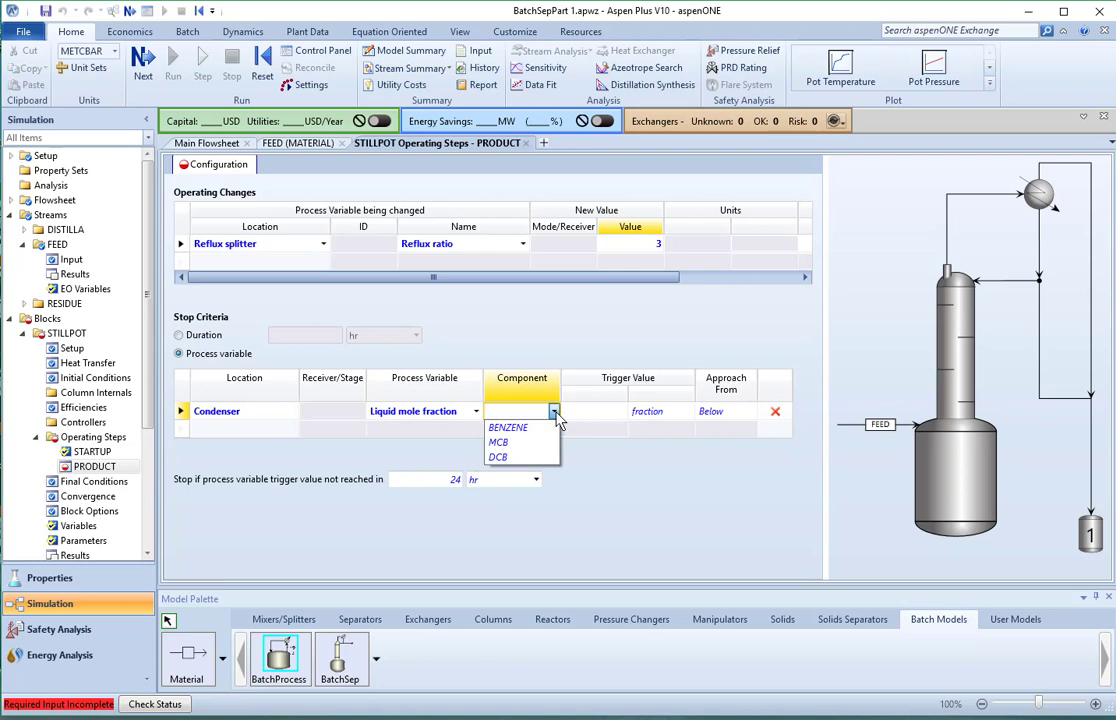
{"action": "left_click", "coordinate": [507, 427]}
{"action": "left_click", "coordinate": [608, 416]}
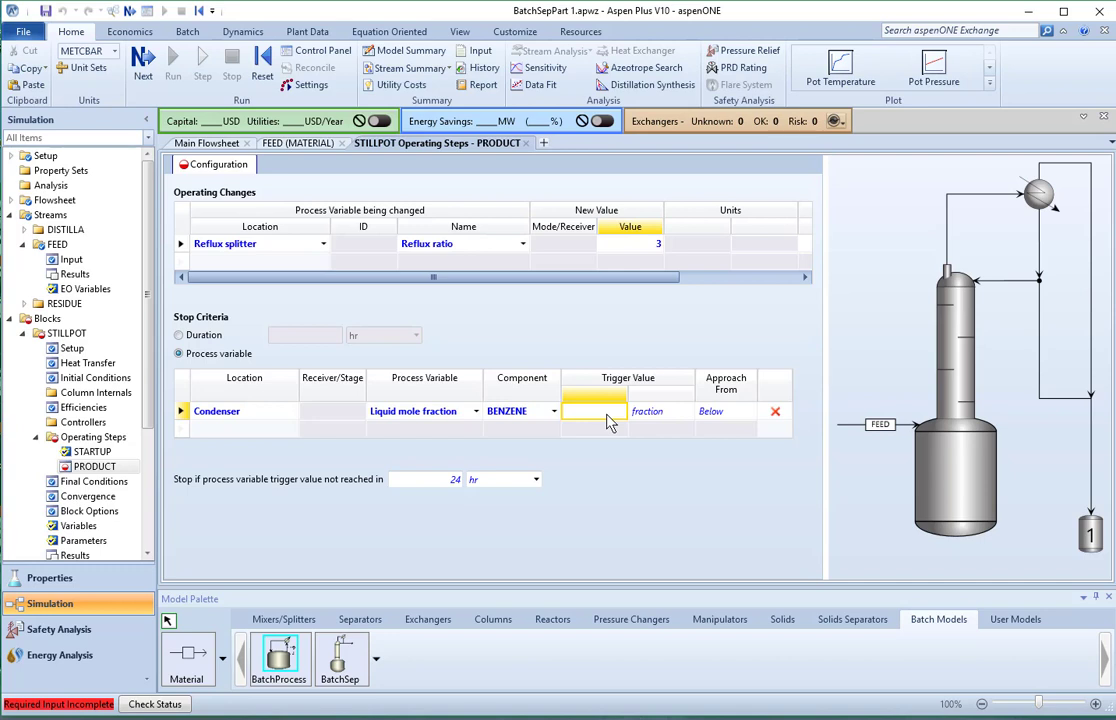
{"action": "type", "text": ".1"}
{"action": "key", "text": "Return"}
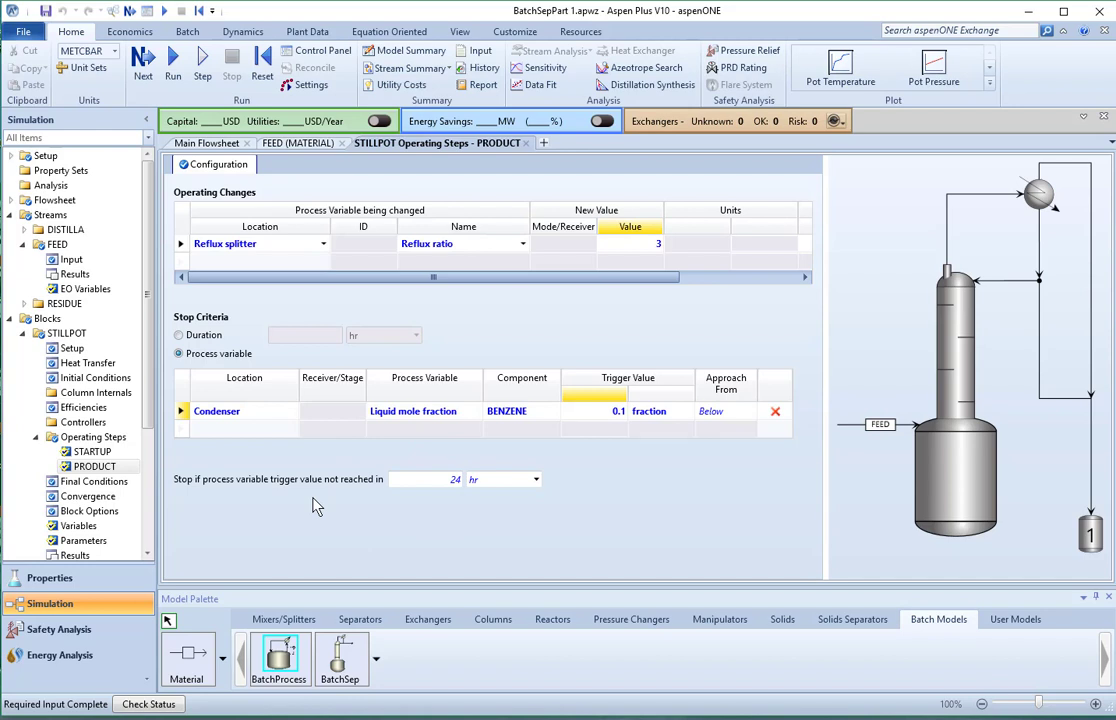
Step: Run the simulation and display the Run-Status results form
{"action": "left_click", "coordinate": [175, 66]}
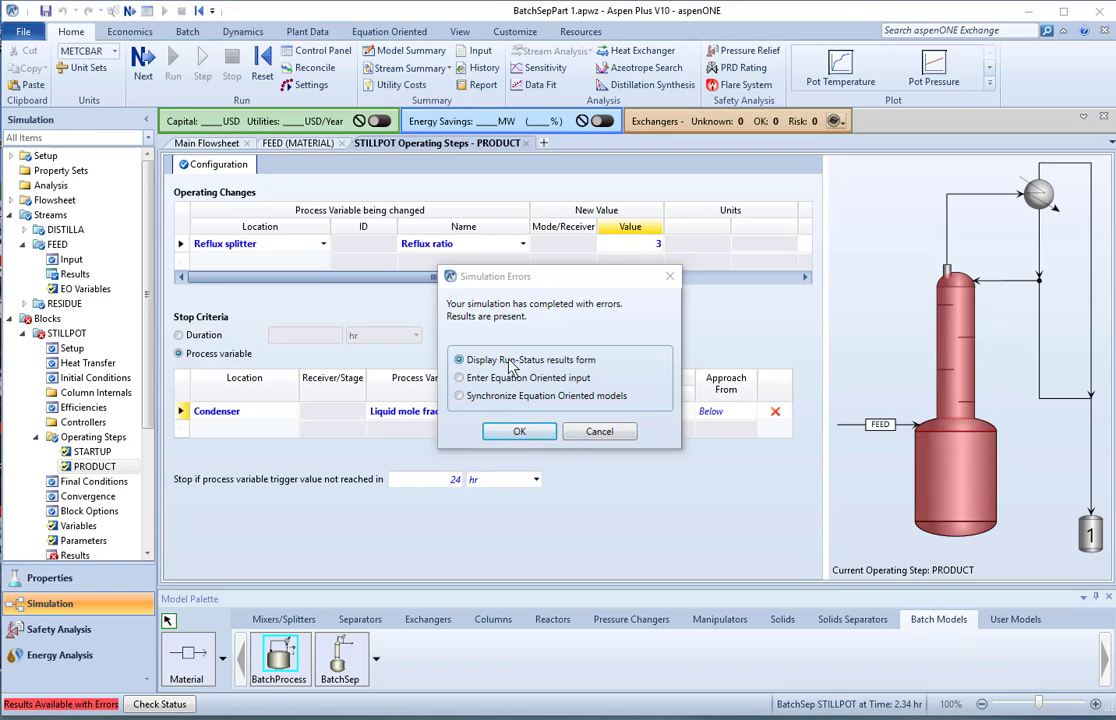
{"action": "left_click", "coordinate": [512, 432]}
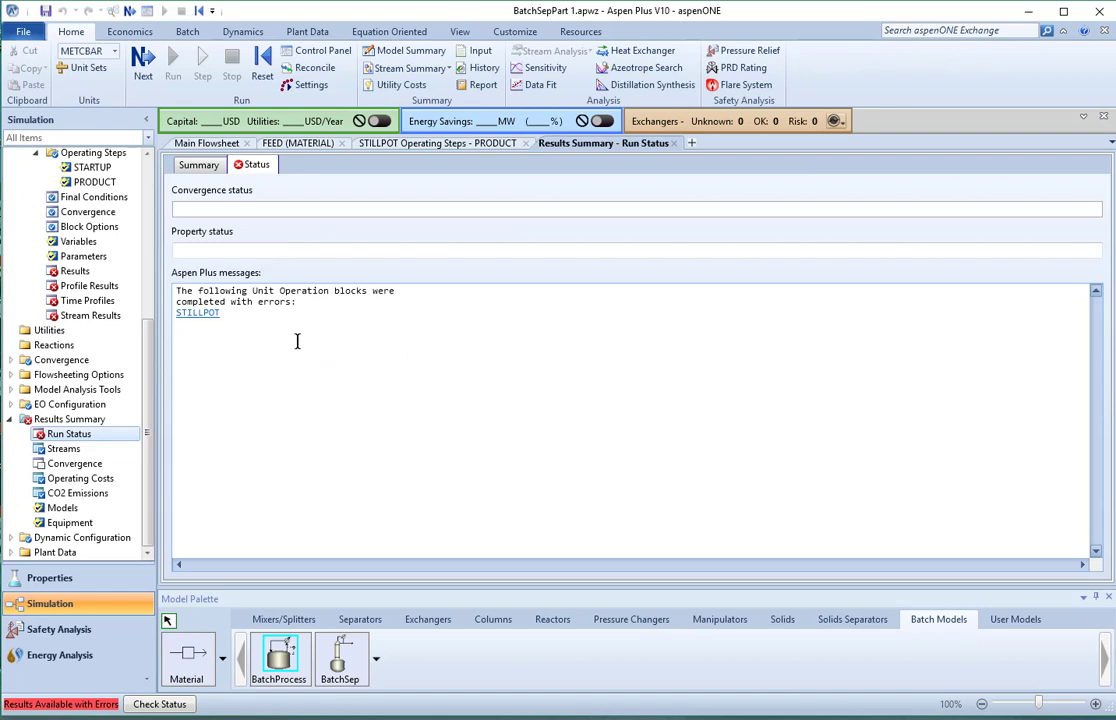
Step: Examine the STILLPOT operating step results, stage profiles, pot time profiles and stream results
{"action": "left_click", "coordinate": [70, 272]}
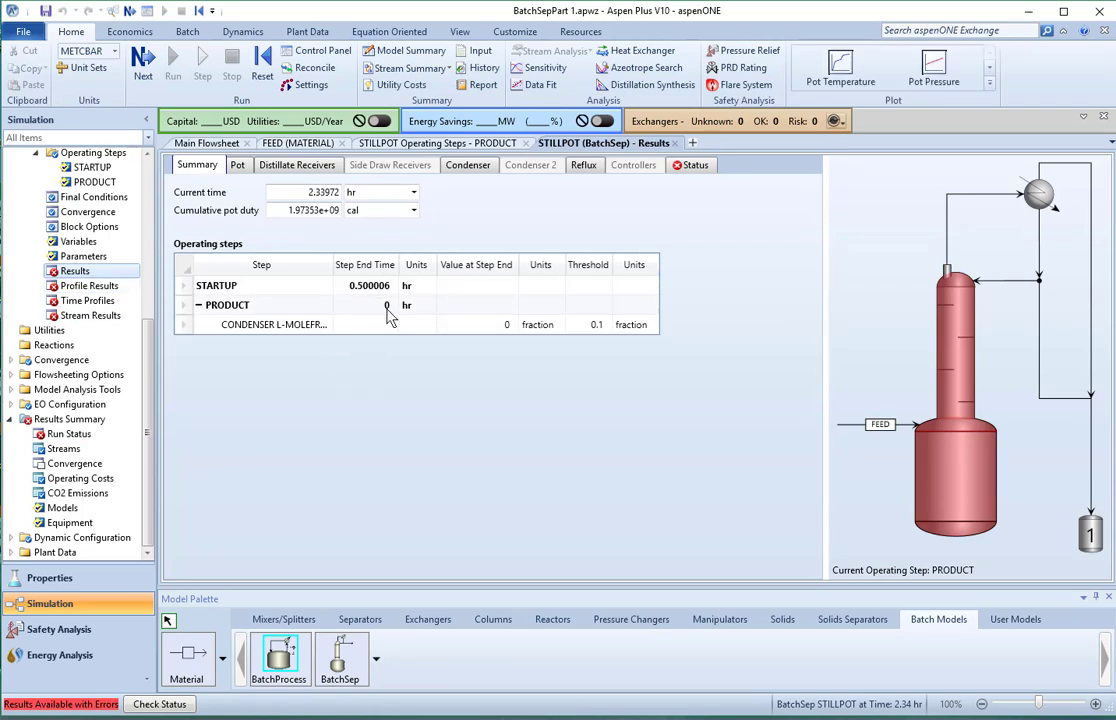
{"action": "left_click", "coordinate": [104, 289]}
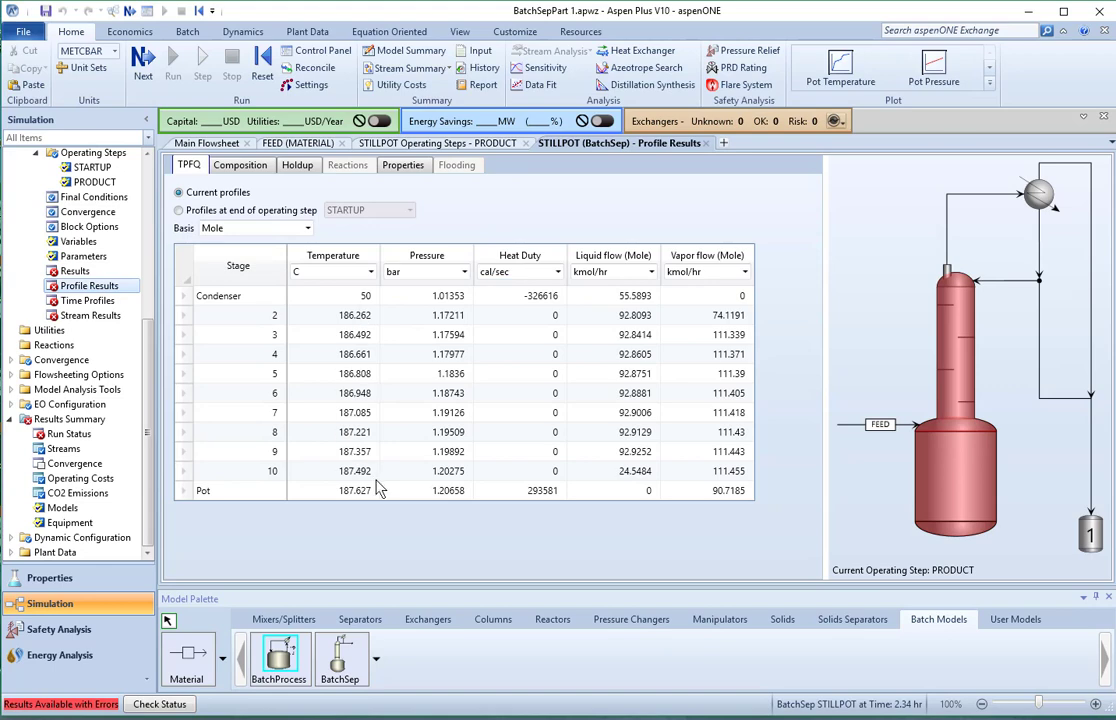
{"action": "left_click", "coordinate": [106, 300]}
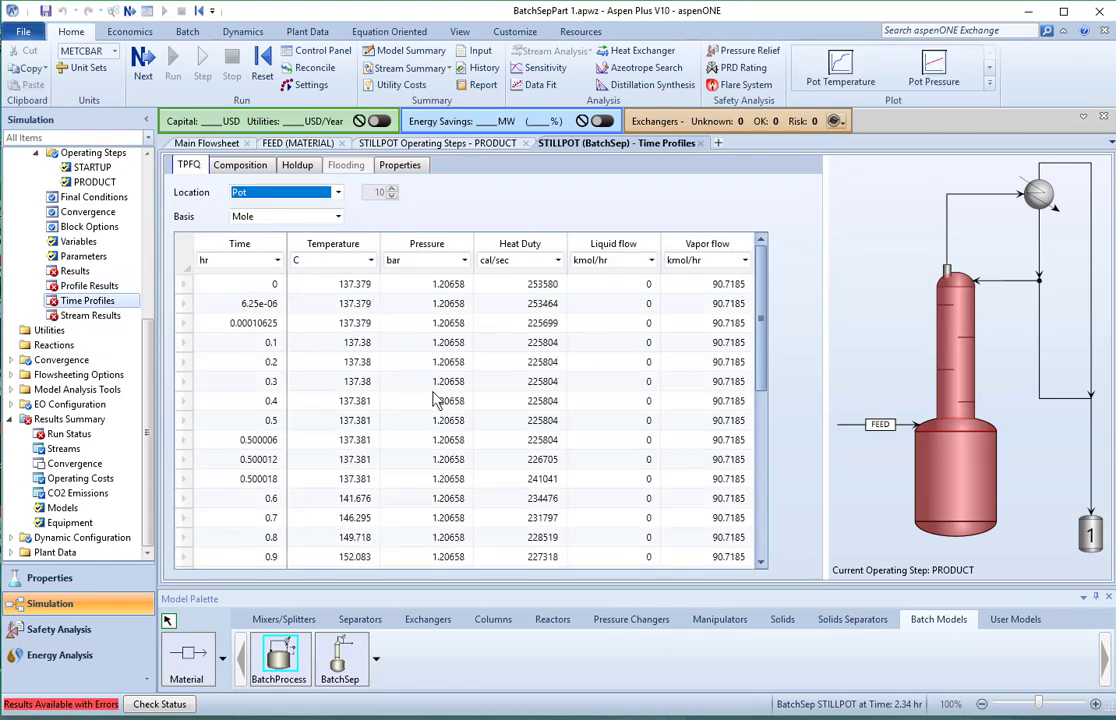
{"action": "scroll", "coordinate": [435, 401], "scroll_direction": "down", "scroll_amount": 1}
{"action": "scroll", "coordinate": [390, 430], "scroll_direction": "down", "scroll_amount": 4}
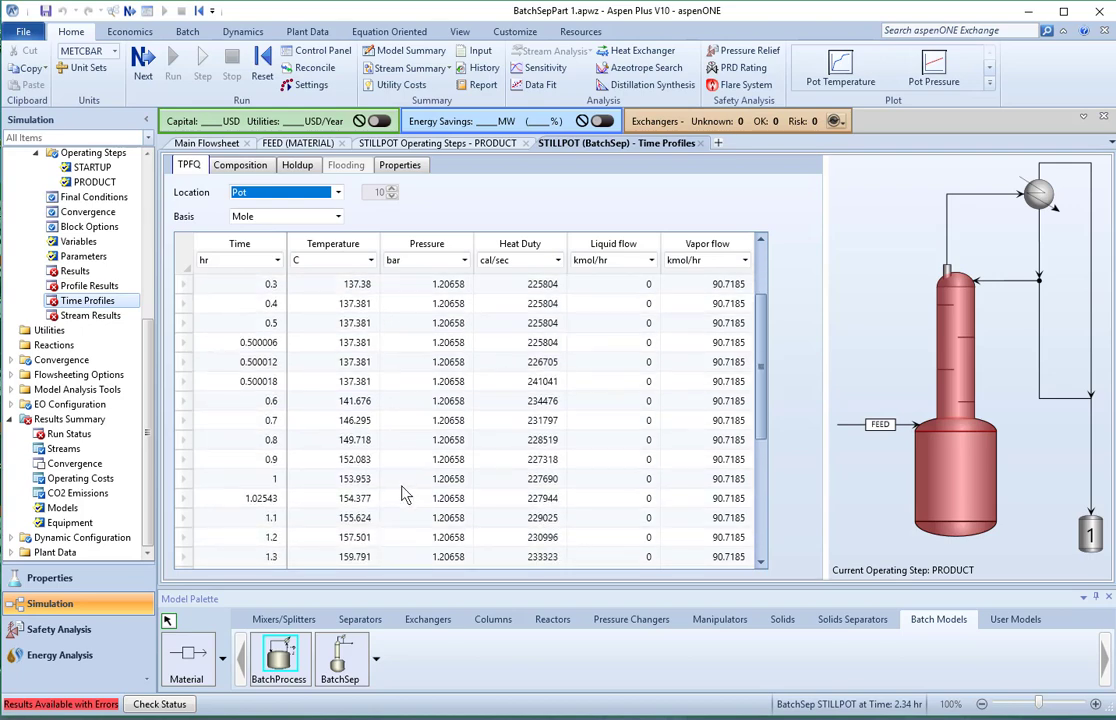
{"action": "left_click", "coordinate": [90, 315]}
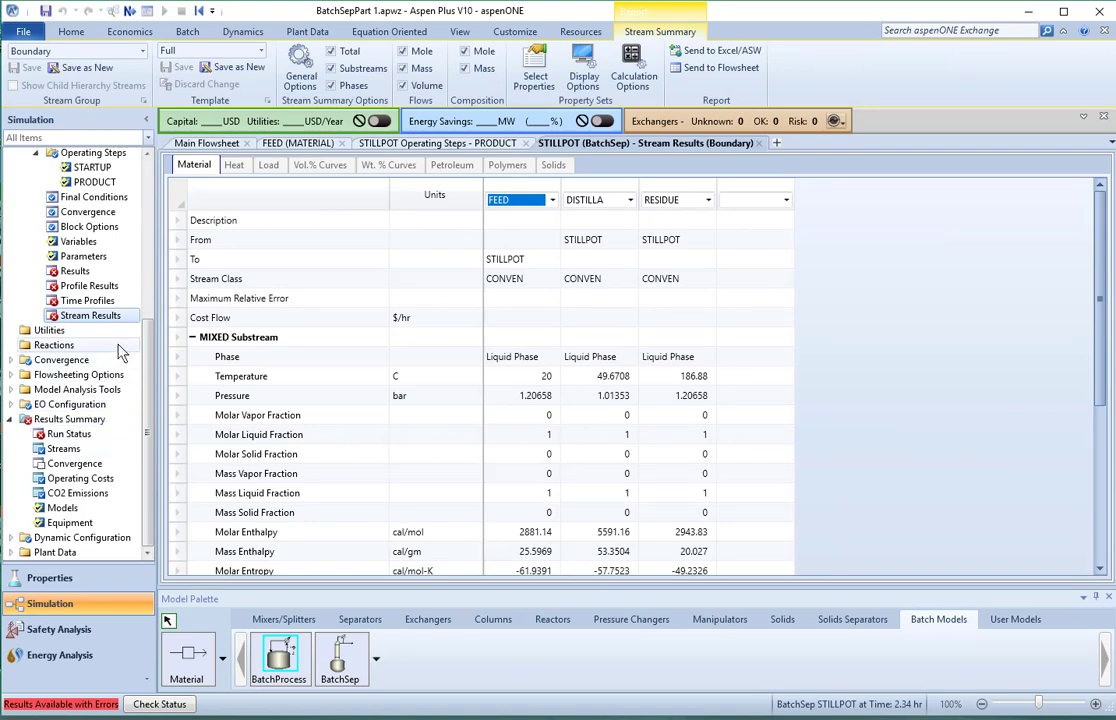
Step: In the PRODUCT operating step, set the trigger value of the condenser BENZENE stop criterion to 0.01
{"action": "scroll", "coordinate": [115, 330], "scroll_direction": "up", "scroll_amount": 2}
{"action": "scroll", "coordinate": [118, 348], "scroll_direction": "up", "scroll_amount": 1}
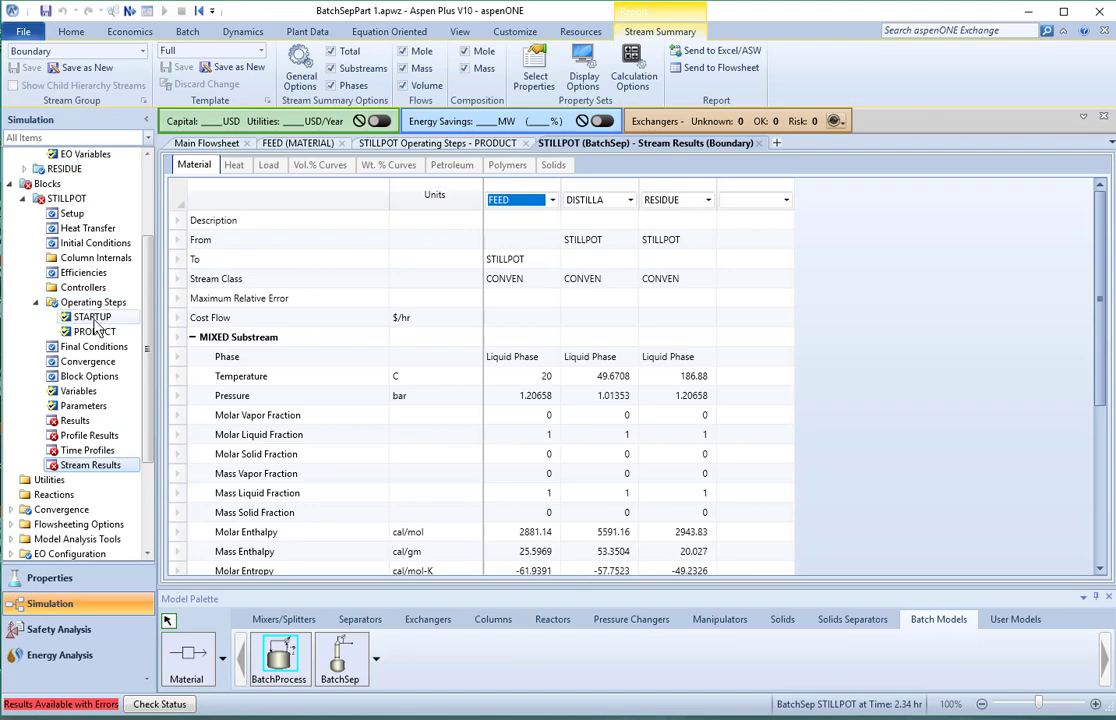
{"action": "left_click", "coordinate": [93, 334]}
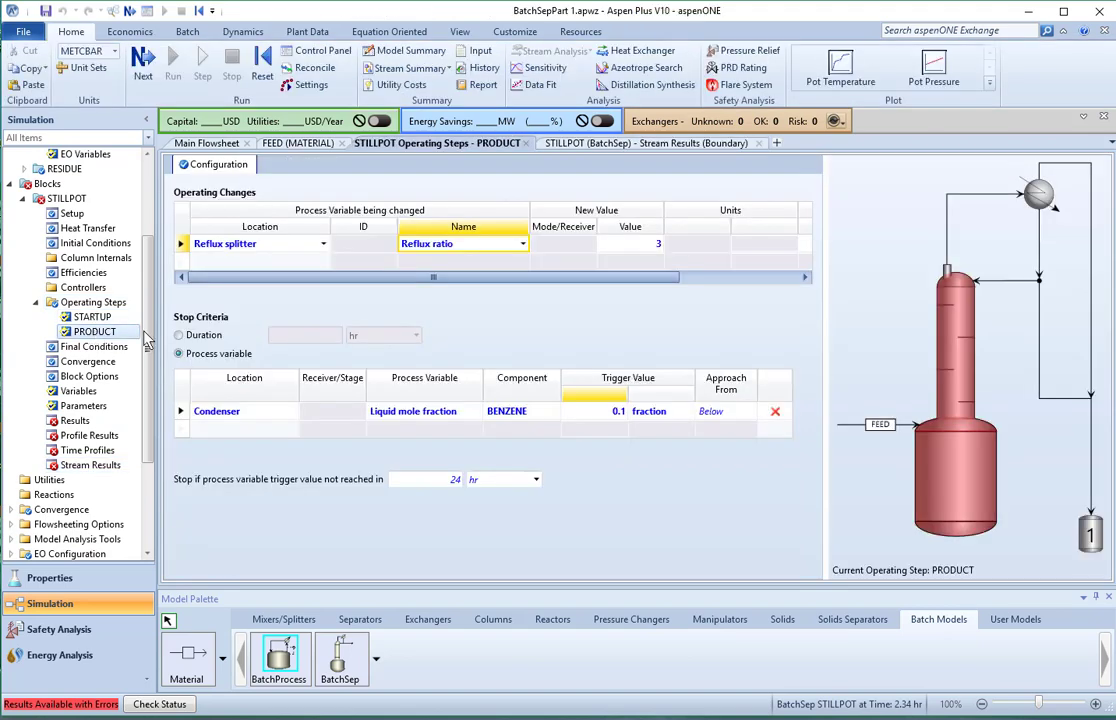
{"action": "left_click", "coordinate": [608, 416]}
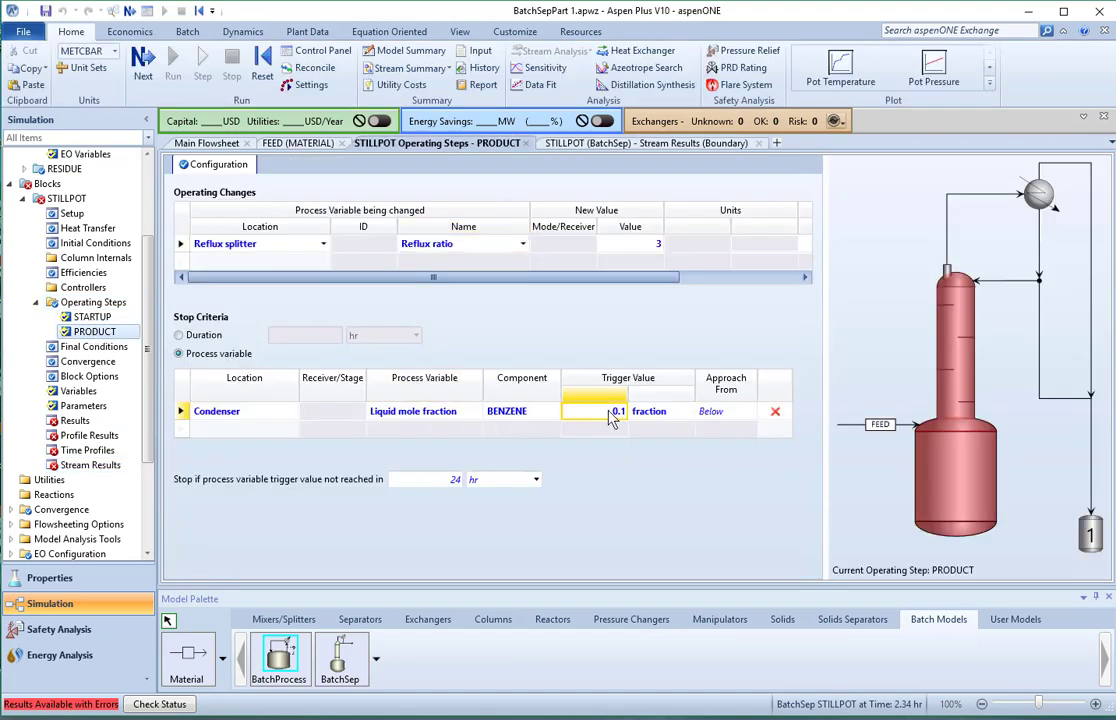
{"action": "key", "text": "BackSpace"}
{"action": "type", "text": ".01"}
{"action": "key", "text": "Return"}
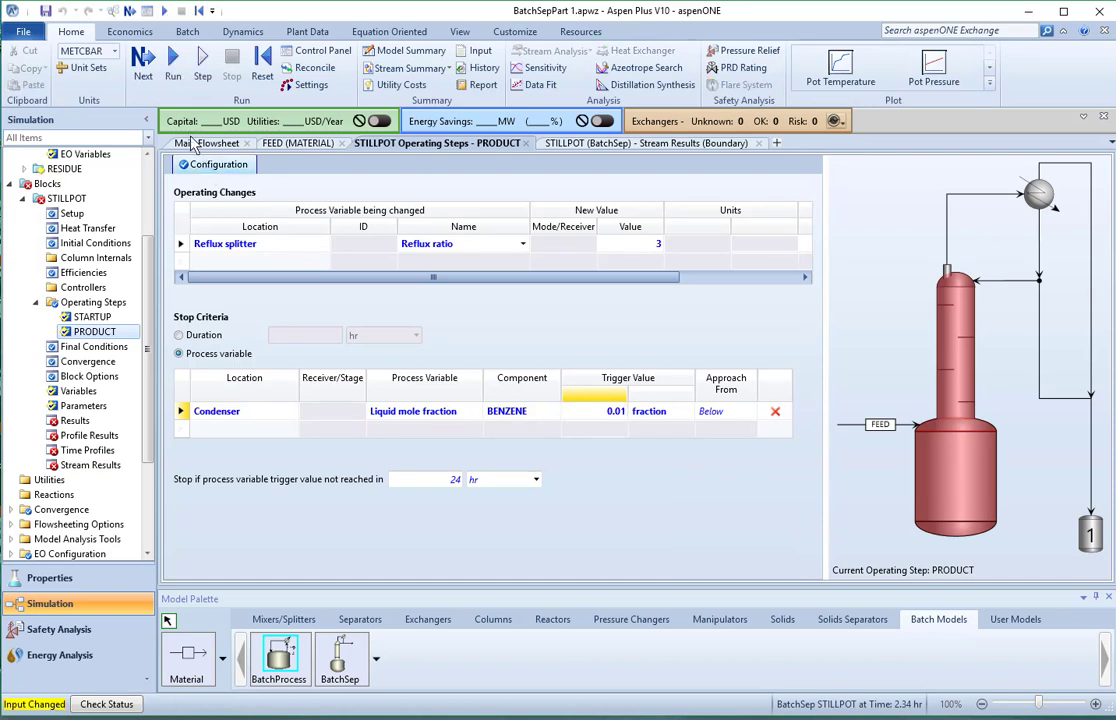
Step: Rerun the simulation with the PRODUCT step's BENZENE stop criterion at 0.1, approached from Above
{"action": "left_click", "coordinate": [173, 62]}
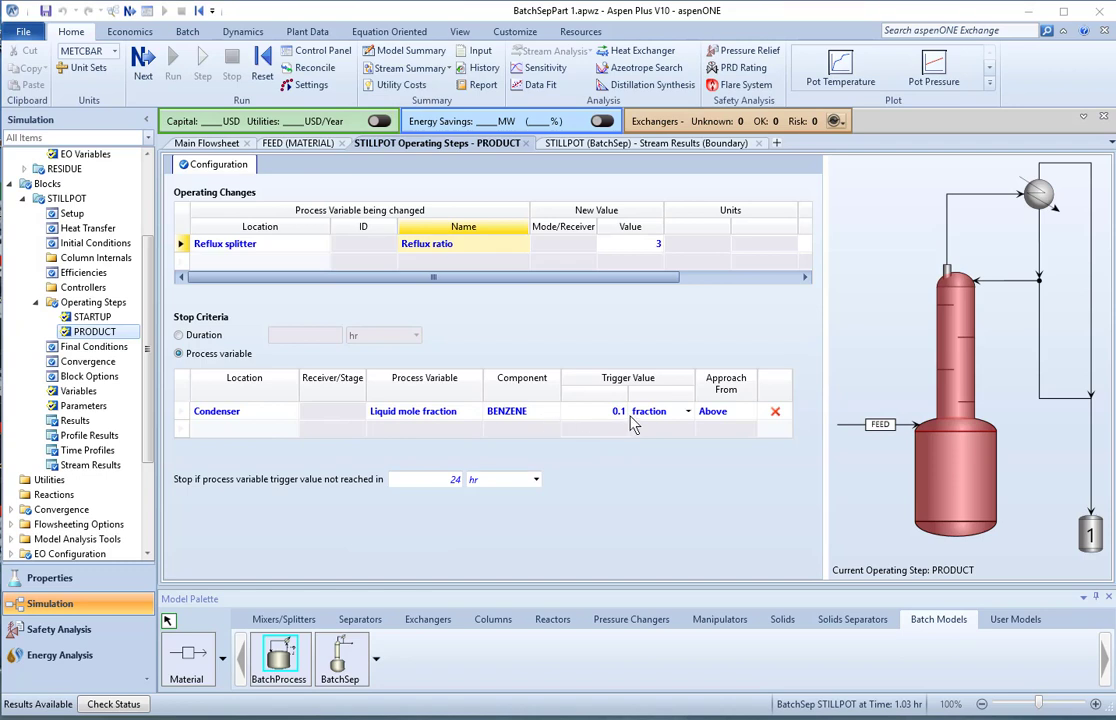
{"action": "left_click", "coordinate": [710, 414]}
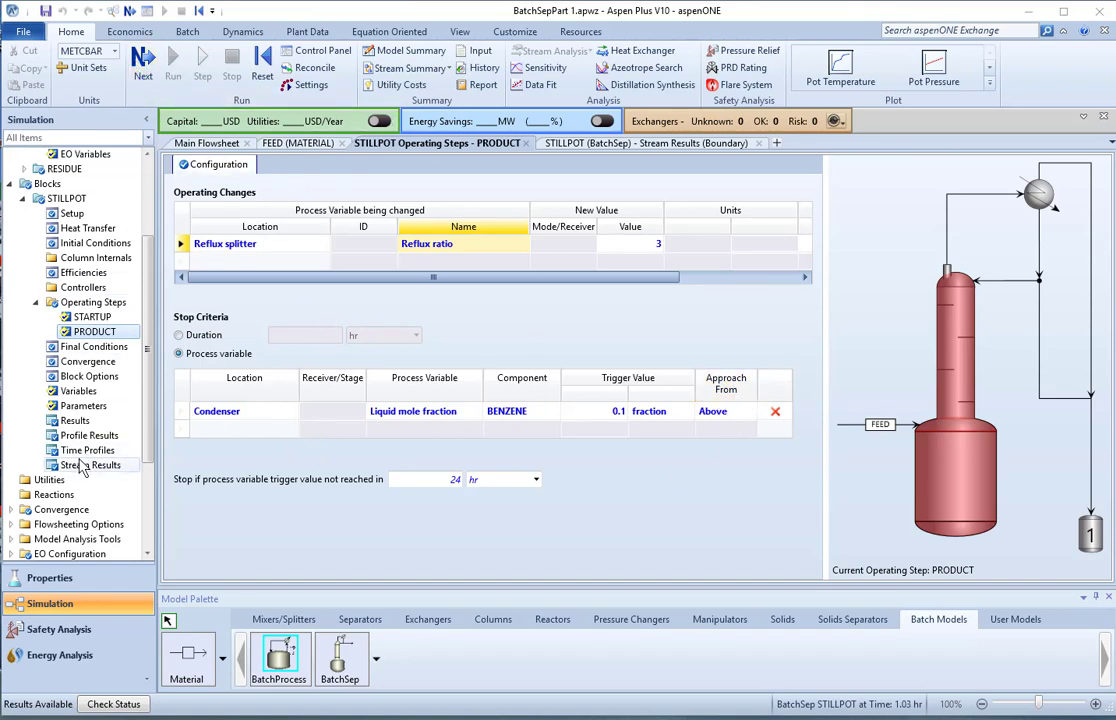
Step: Review the rerun's STILLPOT results summary, pot time profiles, stream results and stage profiles
{"action": "left_click", "coordinate": [76, 421]}
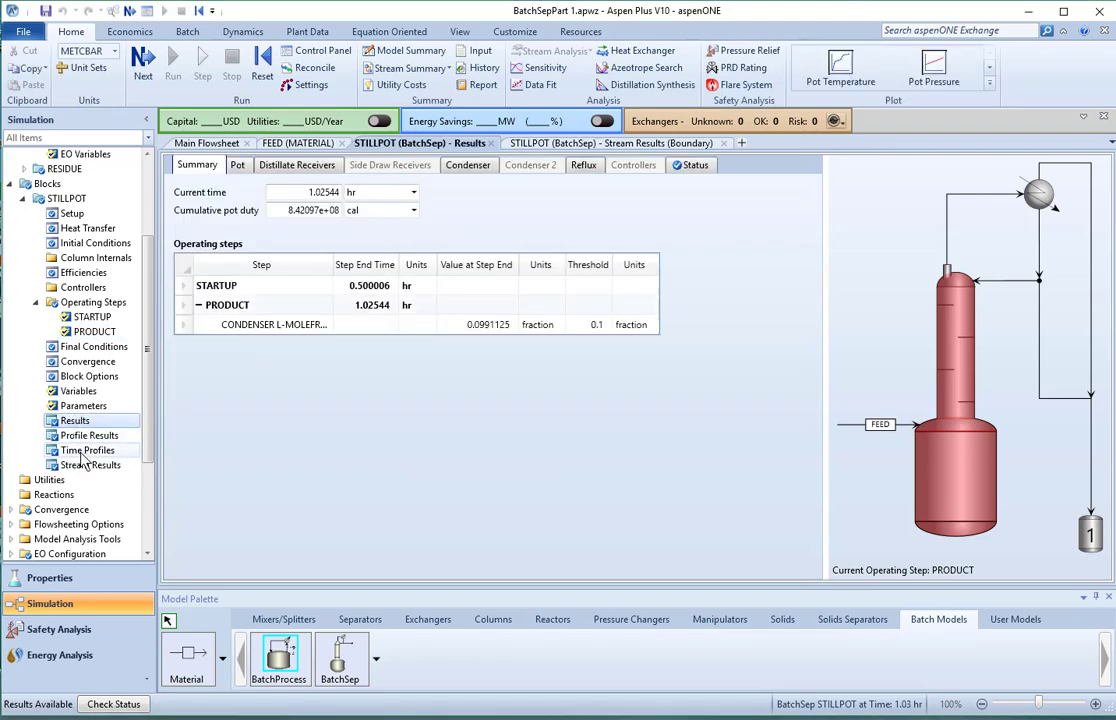
{"action": "left_click", "coordinate": [86, 451]}
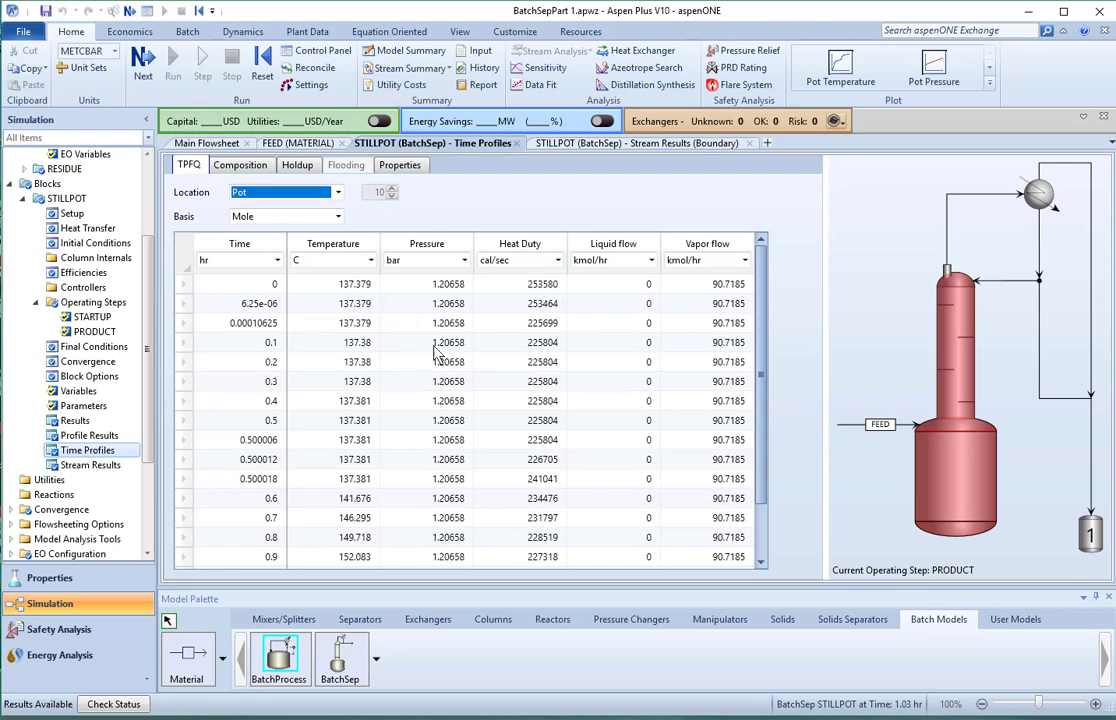
{"action": "scroll", "coordinate": [405, 340], "scroll_direction": "down", "scroll_amount": 1}
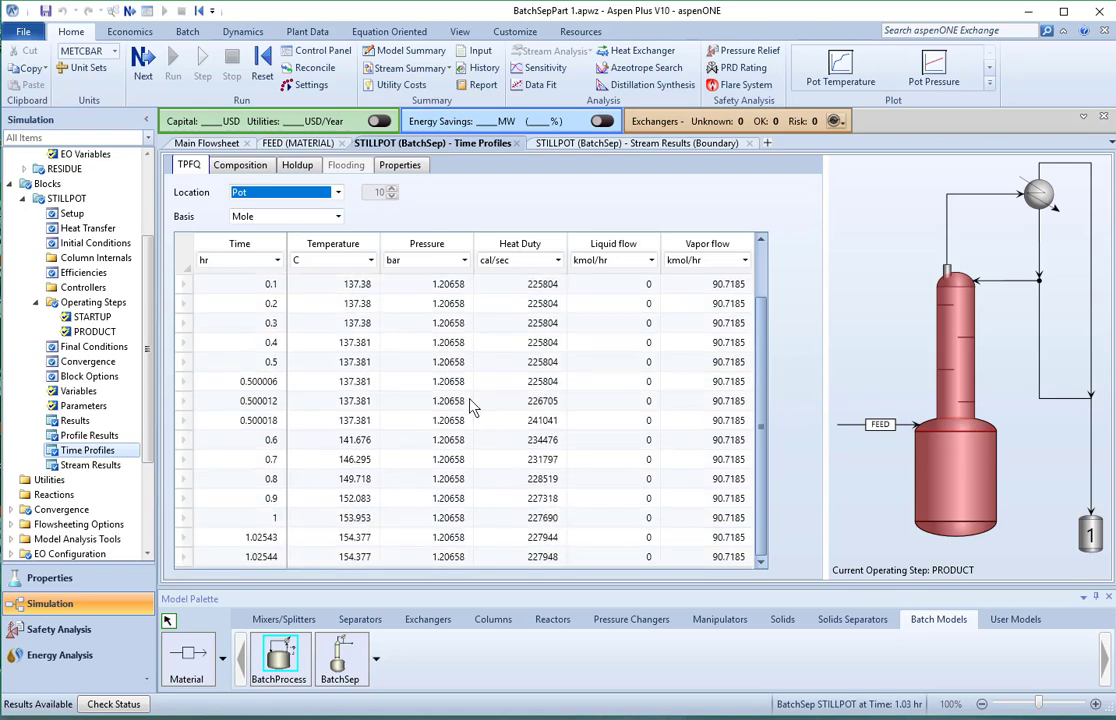
{"action": "left_click", "coordinate": [97, 465]}
{"action": "scroll", "coordinate": [672, 400], "scroll_direction": "down", "scroll_amount": 1}
{"action": "scroll", "coordinate": [660, 400], "scroll_direction": "down", "scroll_amount": 3}
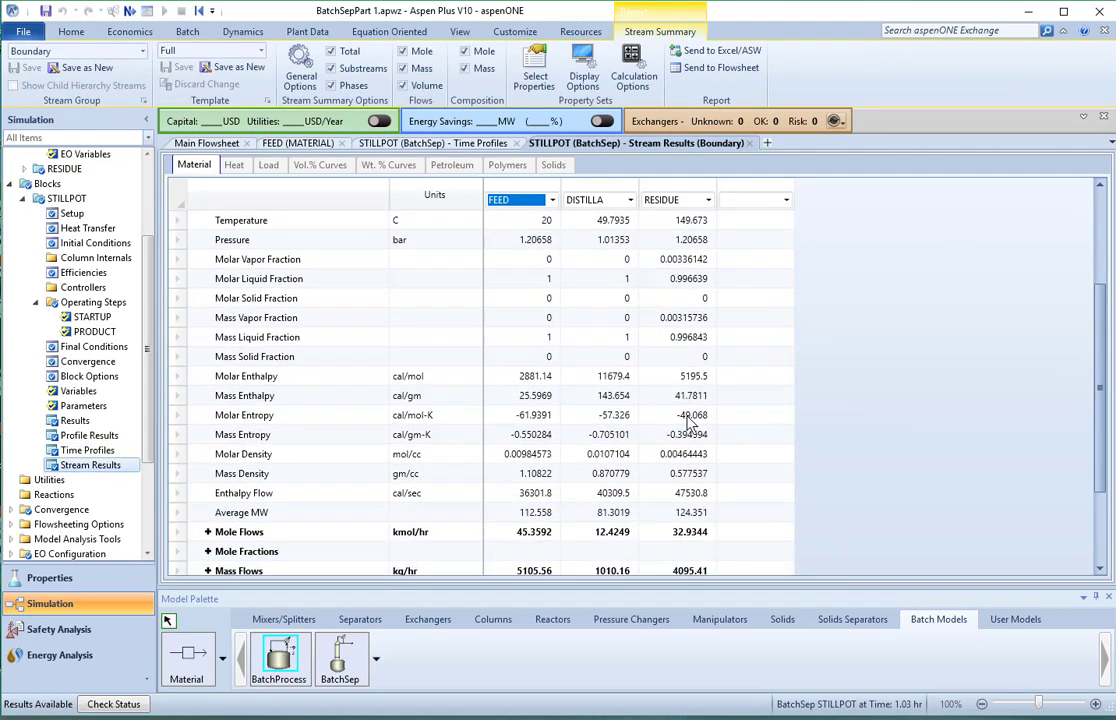
{"action": "left_click", "coordinate": [88, 437]}
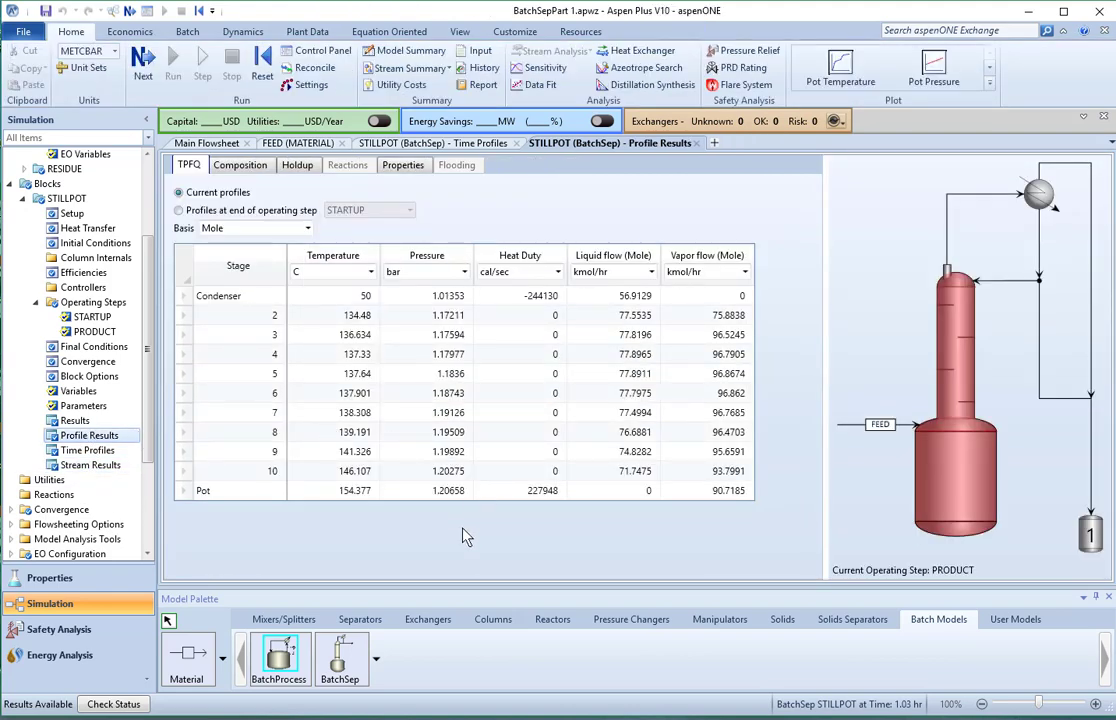
Step: Open the PRODUCT operating step's configuration again
{"action": "left_click", "coordinate": [95, 333]}
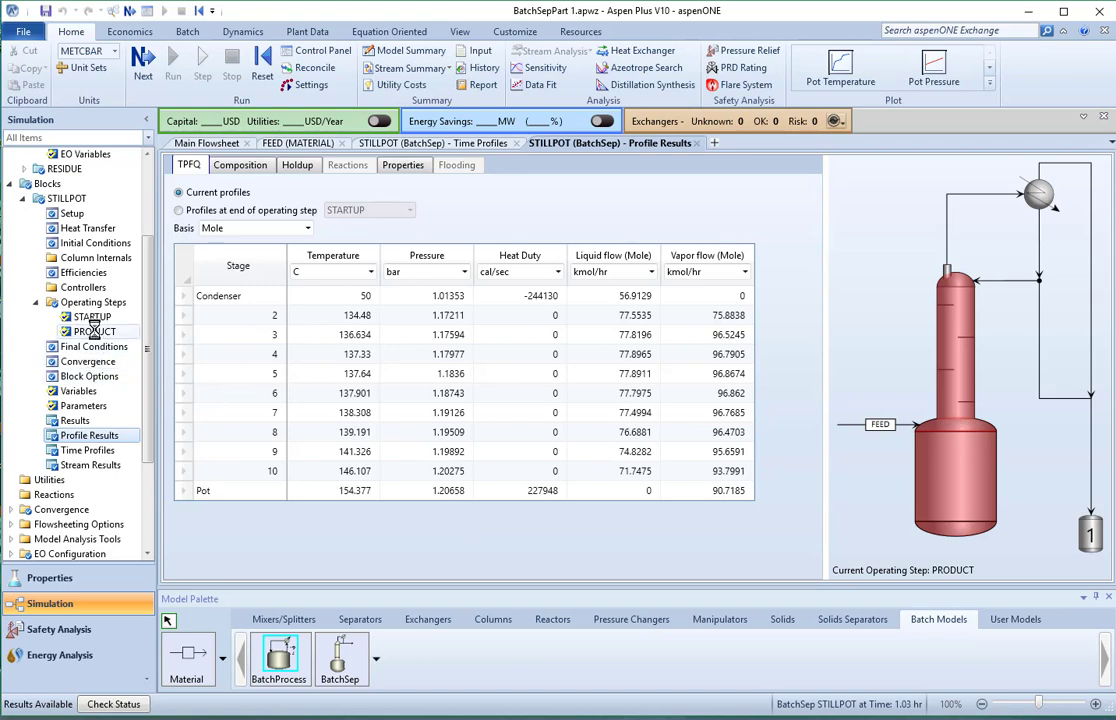